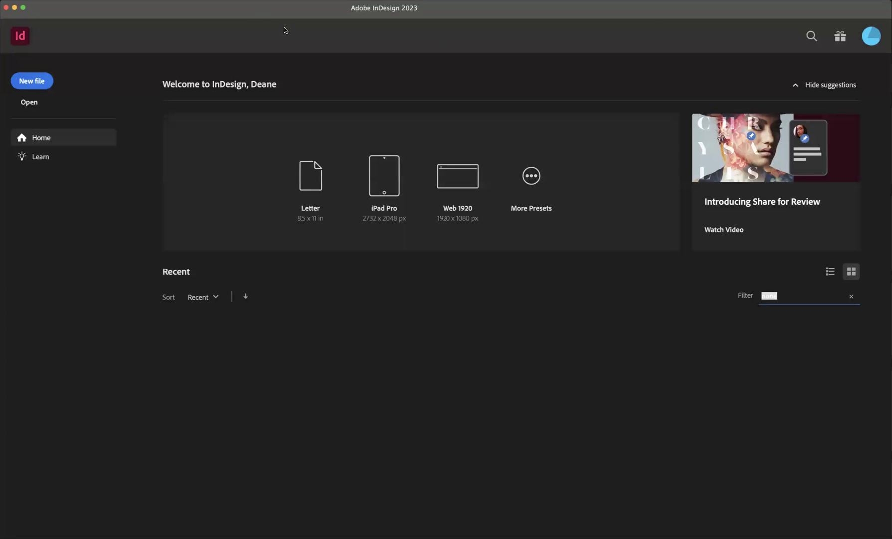
Step: Create a new document from the Home screen and show the blank Print presets
{"action": "left_click", "coordinate": [263, 15]}
{"action": "left_click", "coordinate": [38, 82]}
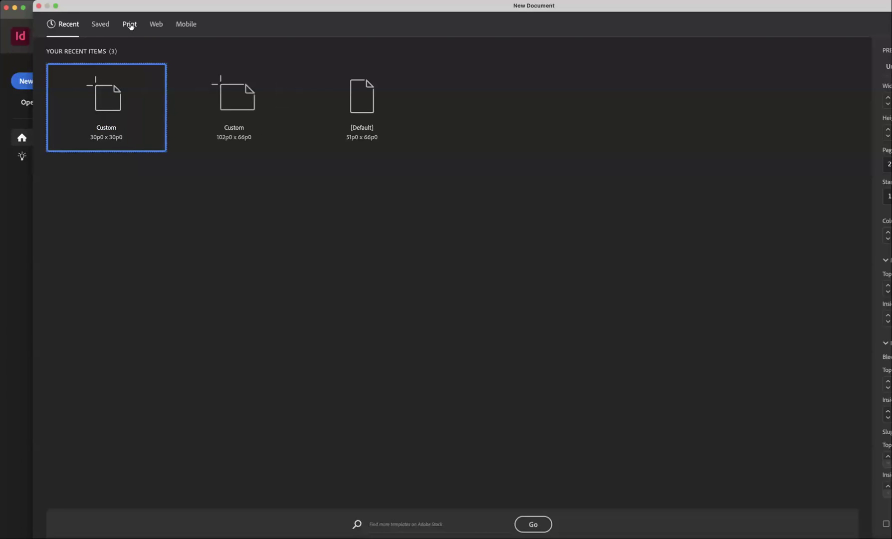
{"action": "left_click", "coordinate": [129, 24]}
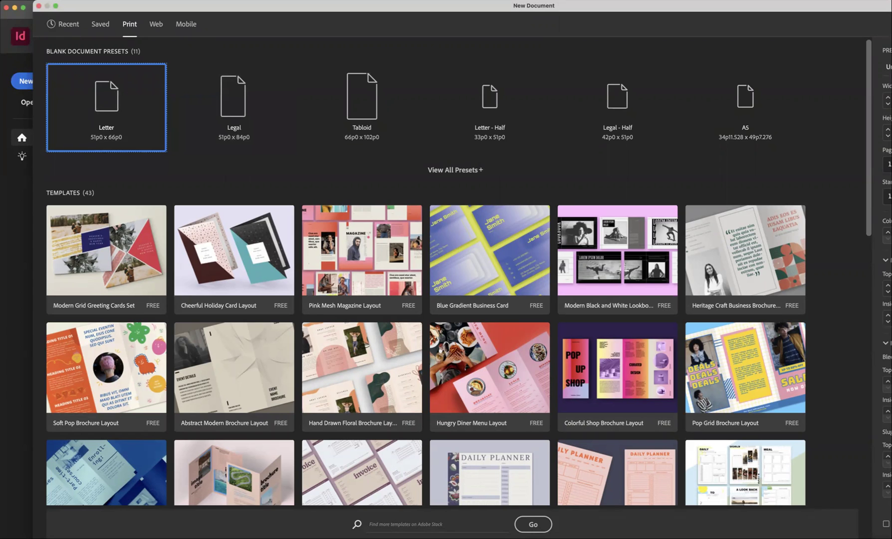
Step: Set the document units to inches and the page size to 5 × 5 in
{"action": "left_click_drag", "start_coordinate": [891, 532], "coordinate": [881, 531]}
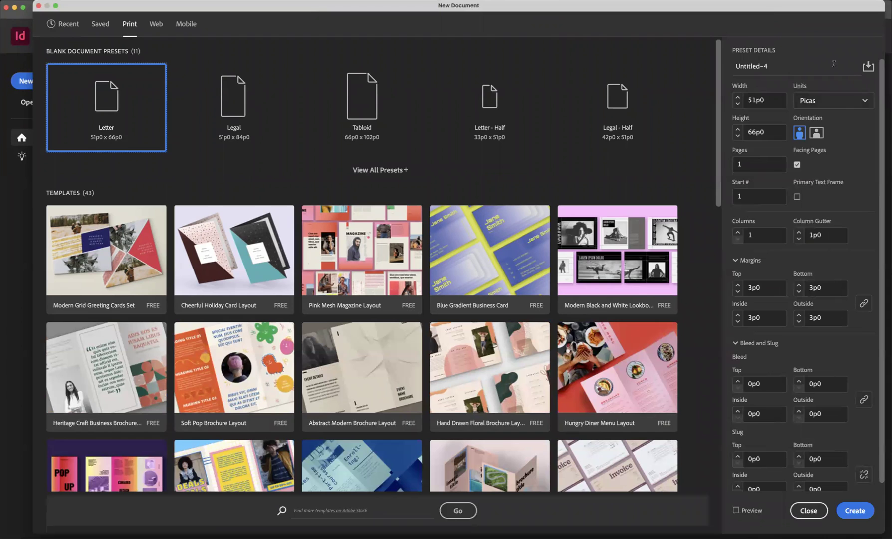
{"action": "left_click", "coordinate": [841, 100]}
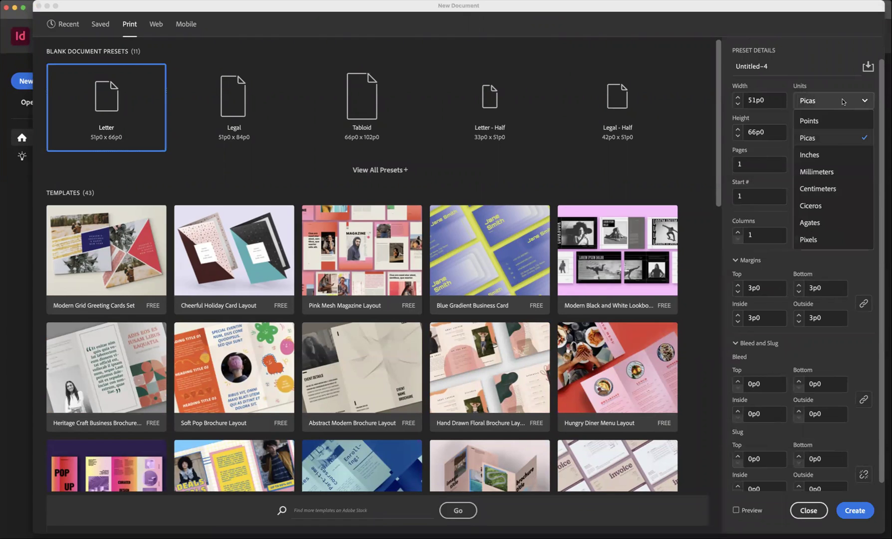
{"action": "left_click", "coordinate": [826, 155]}
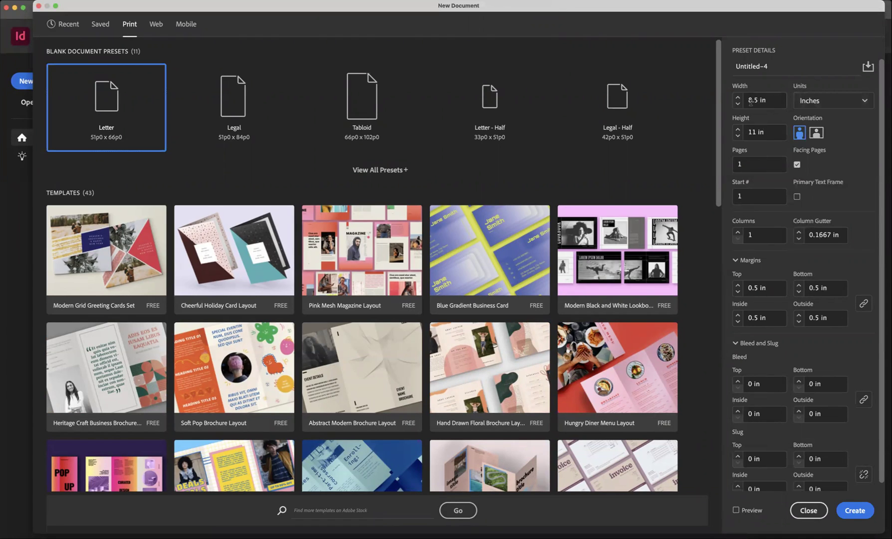
{"action": "left_click_drag", "start_coordinate": [773, 100], "coordinate": [722, 98]}
{"action": "type", "text": "5"}
{"action": "left_click_drag", "start_coordinate": [773, 133], "coordinate": [735, 133]}
{"action": "type", "text": "5"}
{"action": "left_click", "coordinate": [849, 127]}
Step: Set the page count to 20, starting at page 1
{"action": "left_click", "coordinate": [749, 164]}
{"action": "type", "text": "20"}
{"action": "left_click", "coordinate": [768, 186]}
{"action": "left_click", "coordinate": [756, 194]}
Step: Set 2 columns and 0.375 in margins, with the bottom margin at 0.5 in
{"action": "left_click", "coordinate": [738, 231]}
{"action": "left_click", "coordinate": [754, 287]}
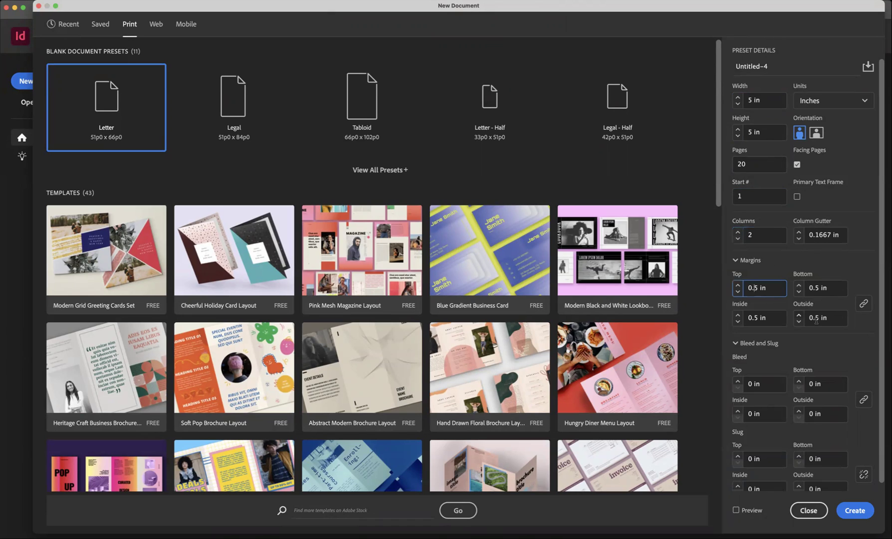
{"action": "type", "text": "37"}
{"action": "double_click", "coordinate": [777, 312]}
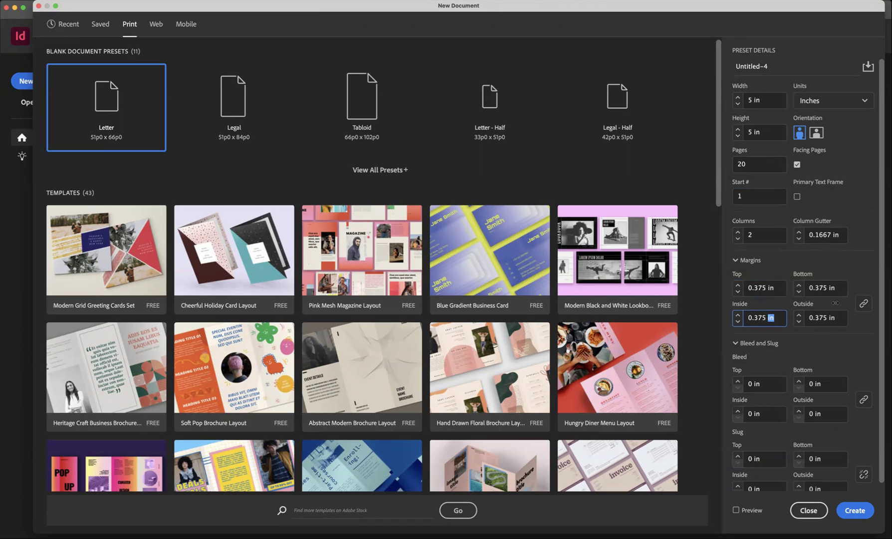
{"action": "left_click", "coordinate": [863, 303]}
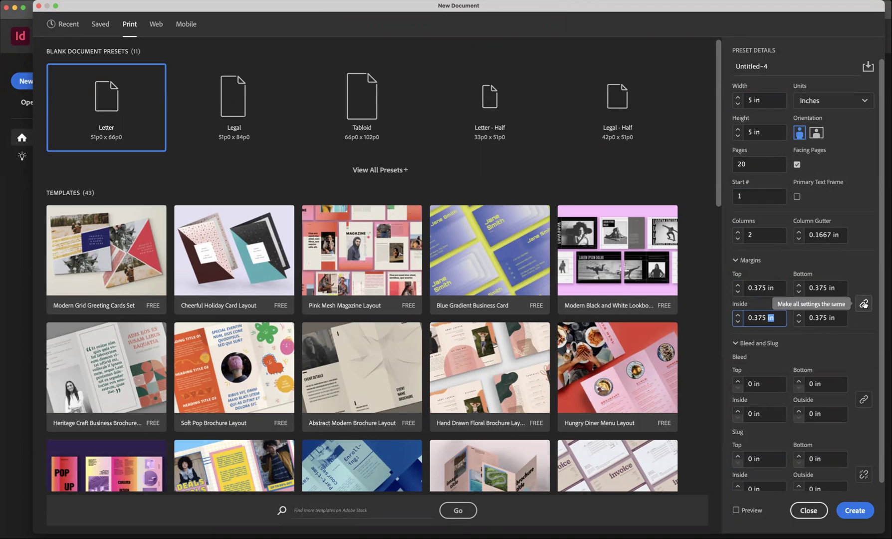
{"action": "left_click", "coordinate": [863, 303]}
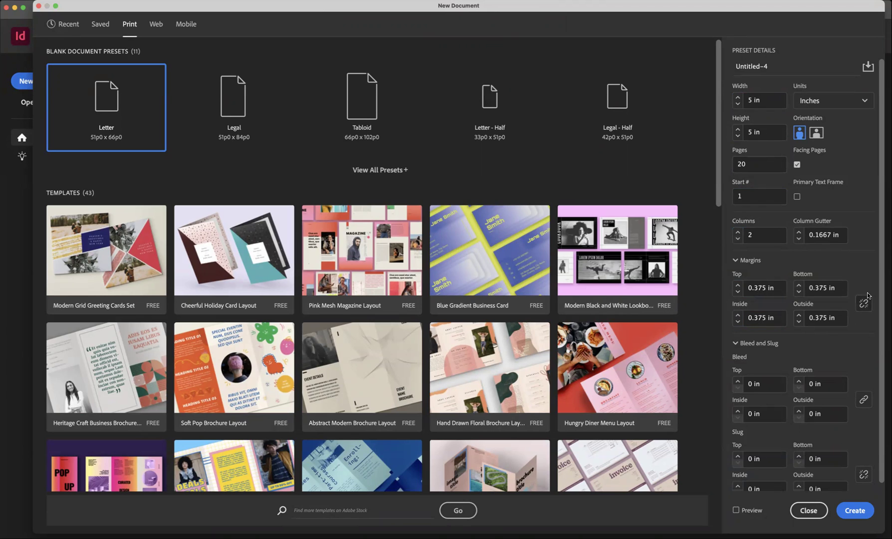
{"action": "left_click", "coordinate": [823, 288]}
{"action": "key", "text": "BackSpace"}
{"action": "key", "text": "BackSpace"}
{"action": "left_click", "coordinate": [843, 317]}
Step: Expand Bleed and Slug and begin setting the 0.125 in bleed
{"action": "left_click", "coordinate": [735, 344]}
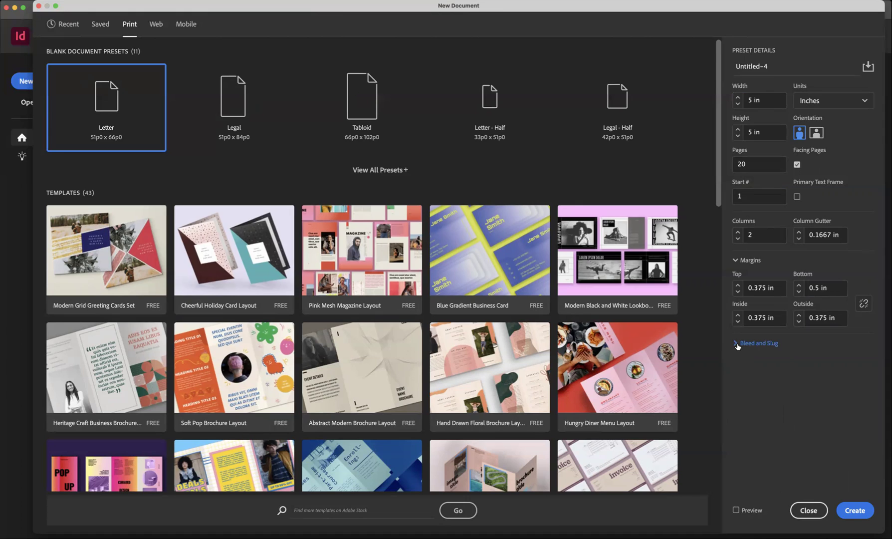
{"action": "left_click", "coordinate": [737, 344]}
{"action": "left_click", "coordinate": [738, 375]}
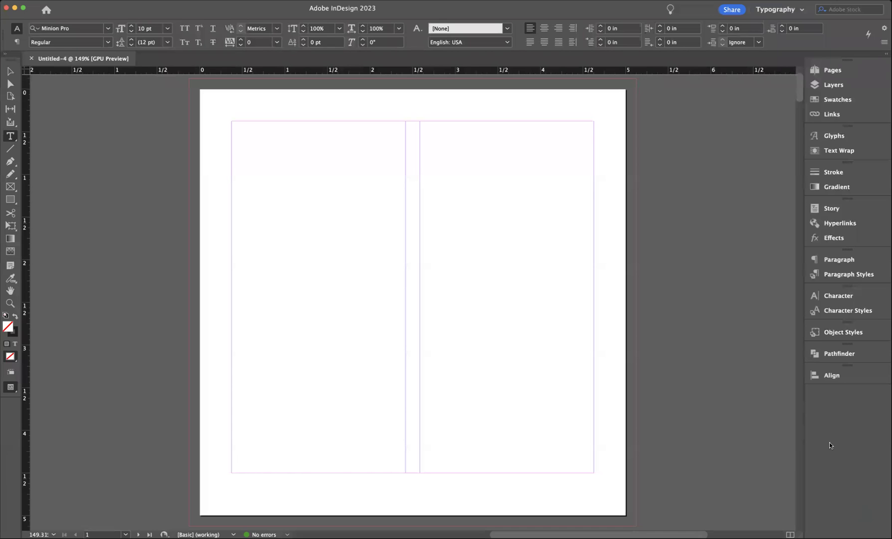
Step: Show the Pages panel thumbnails and open the A-Parent spread for editing
{"action": "left_click", "coordinate": [818, 73]}
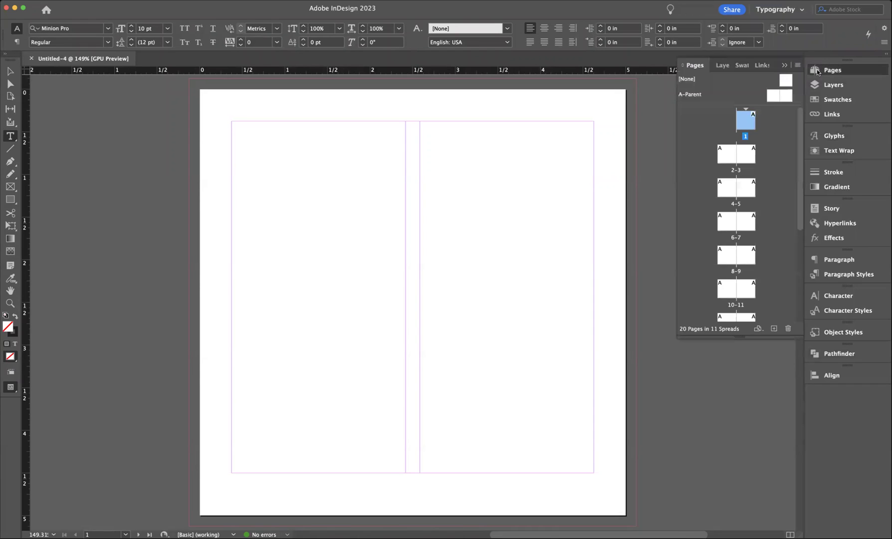
{"action": "scroll", "coordinate": [740, 234], "scroll_direction": "down", "scroll_amount": 5}
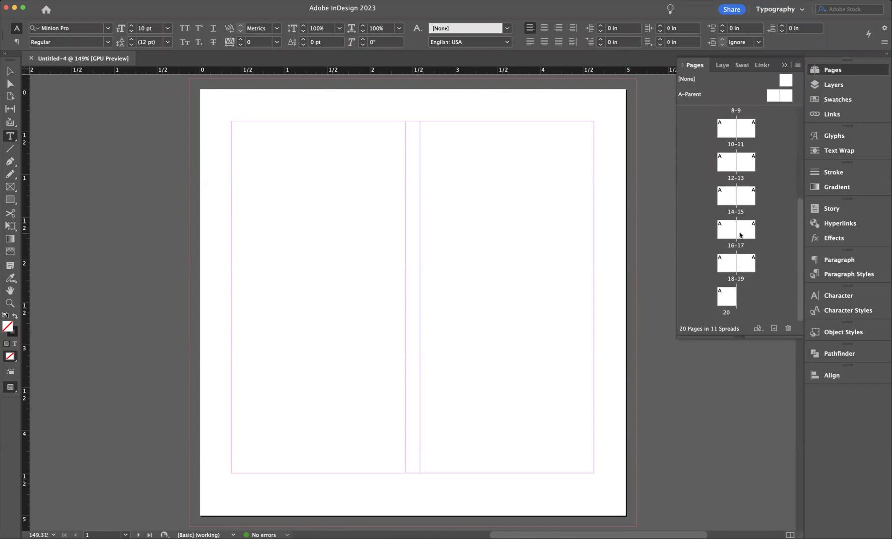
{"action": "scroll", "coordinate": [739, 234], "scroll_direction": "up", "scroll_amount": 5}
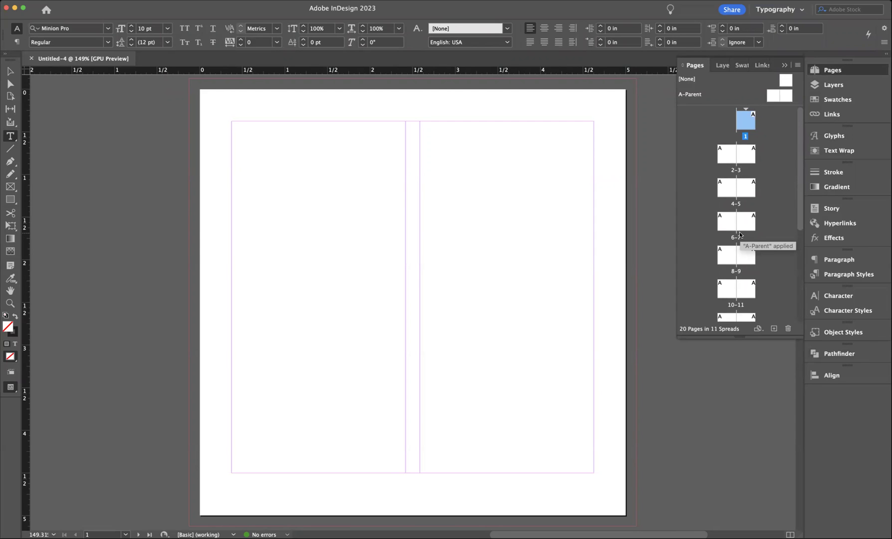
{"action": "double_click", "coordinate": [770, 97]}
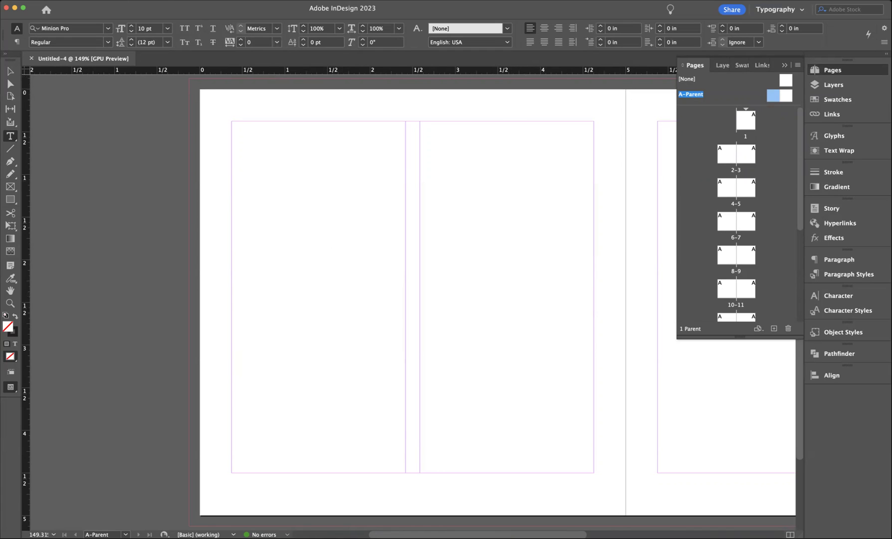
{"action": "left_click", "coordinate": [100, 0]}
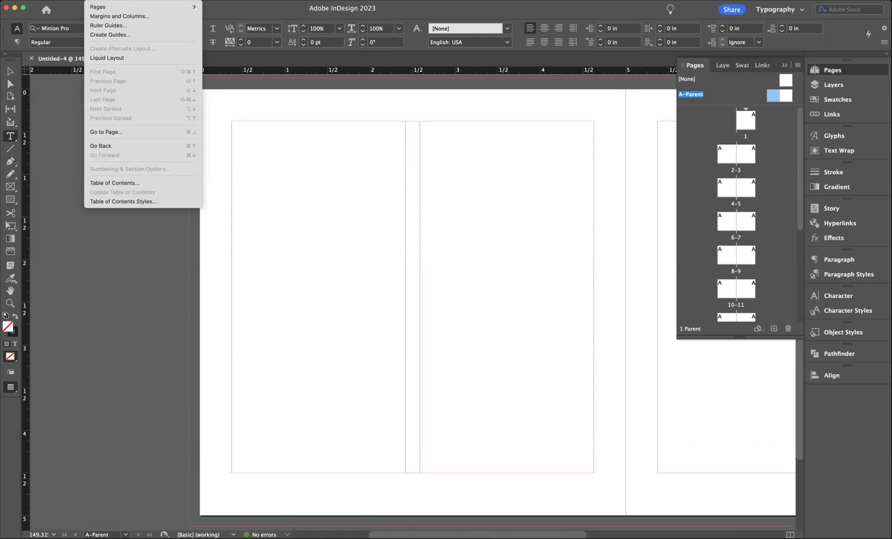
{"action": "key", "text": "Right"}
{"action": "key", "text": "Right"}
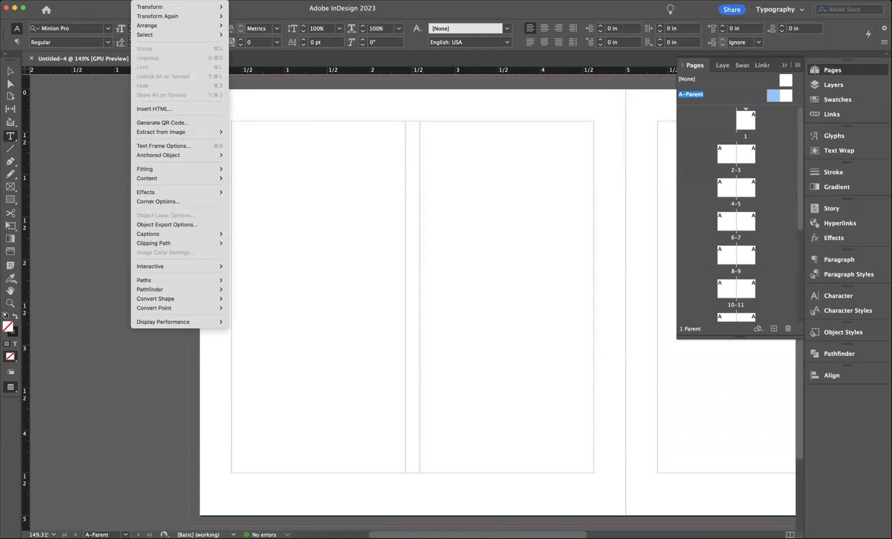
{"action": "left_click", "coordinate": [174, 145]}
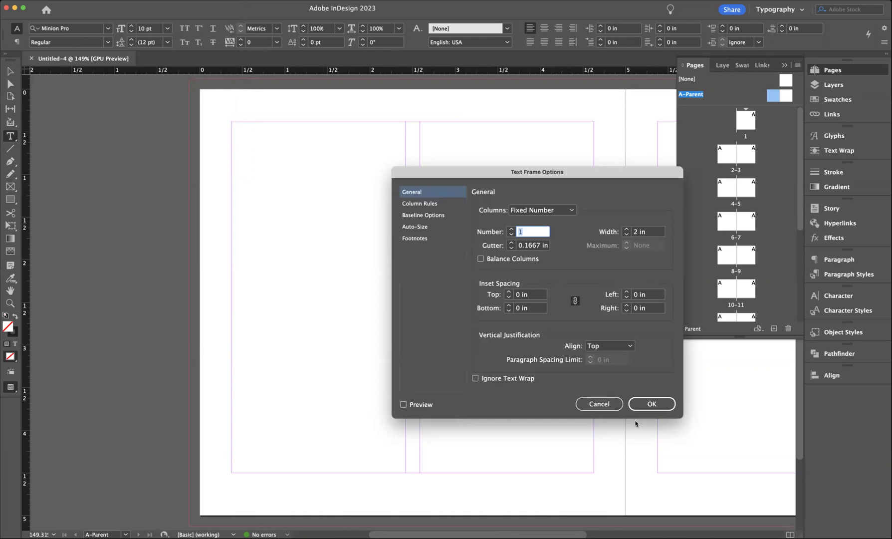
{"action": "left_click", "coordinate": [598, 404]}
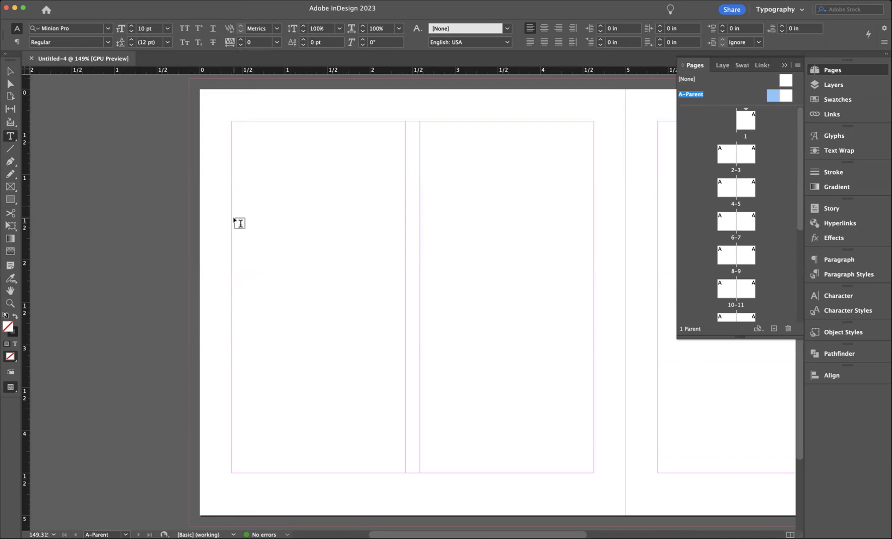
Step: Go back to the document pages, showing spread 2–3, and select page 1
{"action": "double_click", "coordinate": [747, 123]}
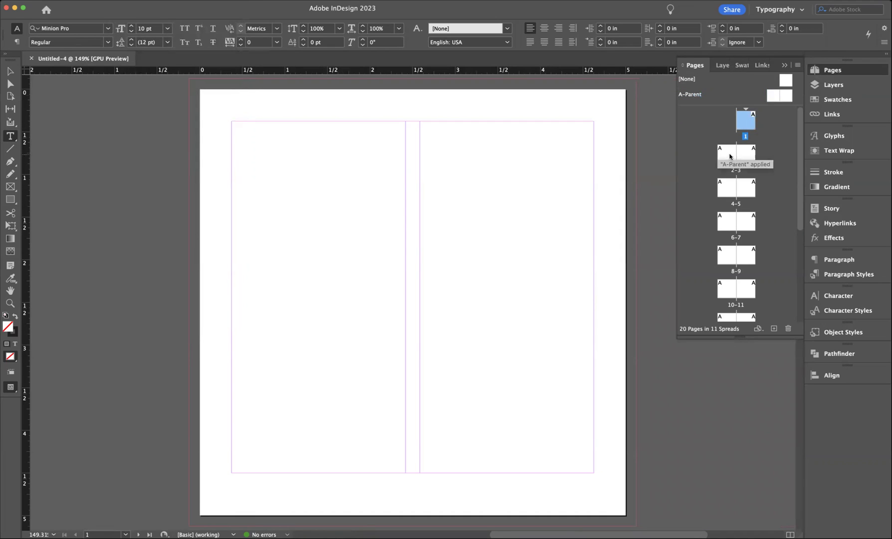
{"action": "double_click", "coordinate": [726, 157]}
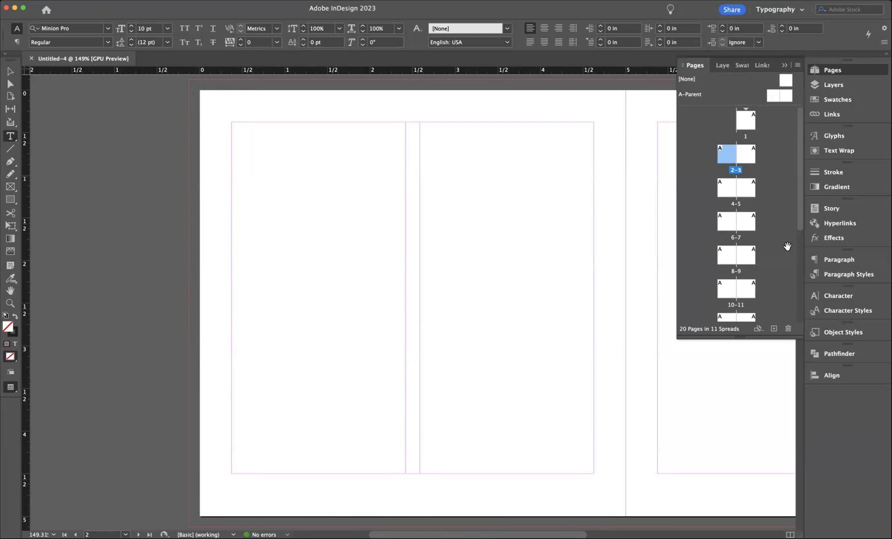
{"action": "scroll", "coordinate": [782, 242], "scroll_direction": "down", "scroll_amount": 5}
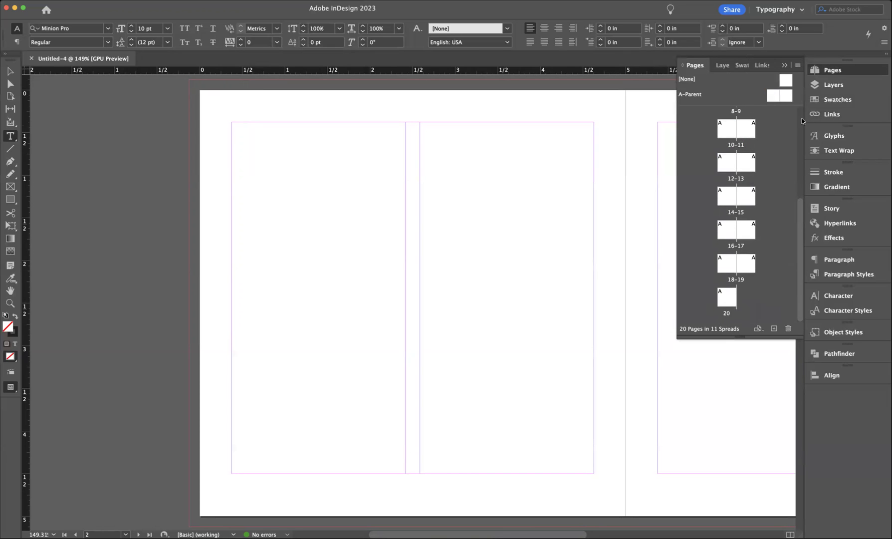
{"action": "scroll", "coordinate": [788, 129], "scroll_direction": "up", "scroll_amount": 5}
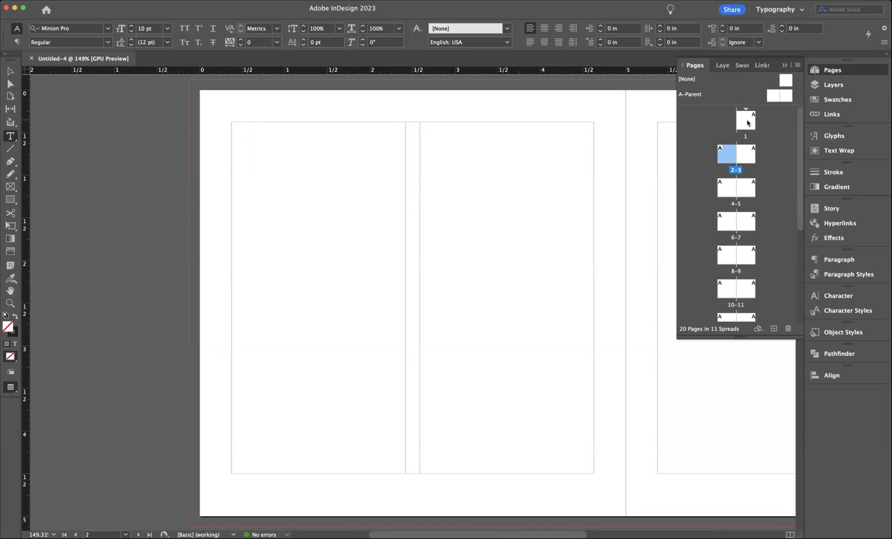
{"action": "left_click", "coordinate": [745, 123]}
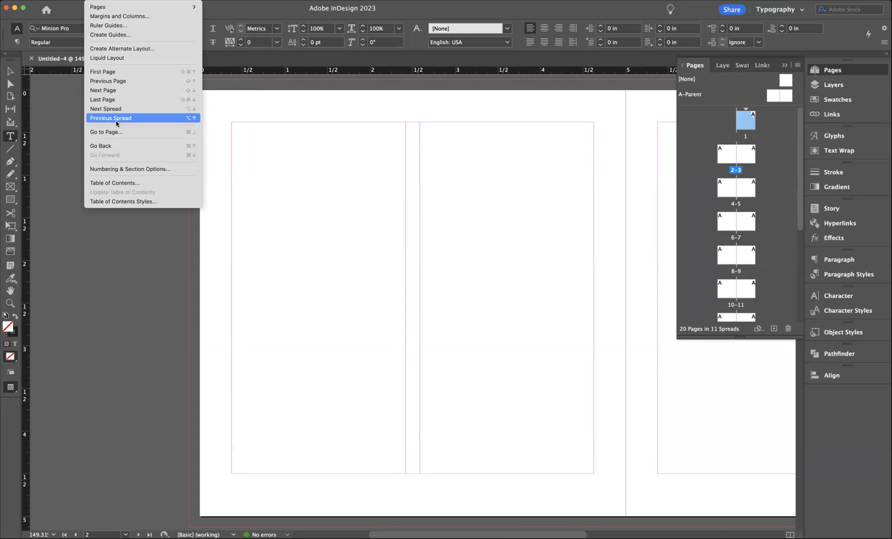
Step: In Numbering & Section Options, start numbering at 1 with prefix 'C' included
{"action": "left_click", "coordinate": [116, 170]}
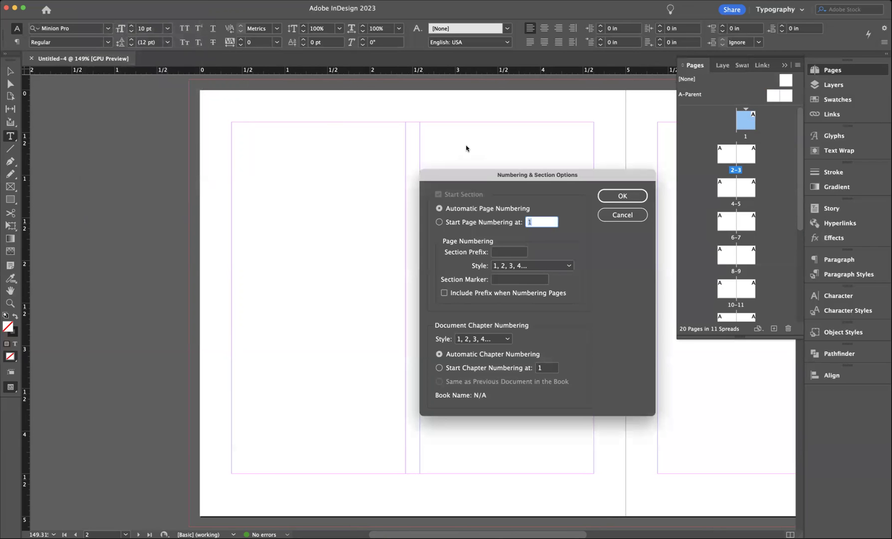
{"action": "left_click", "coordinate": [444, 224]}
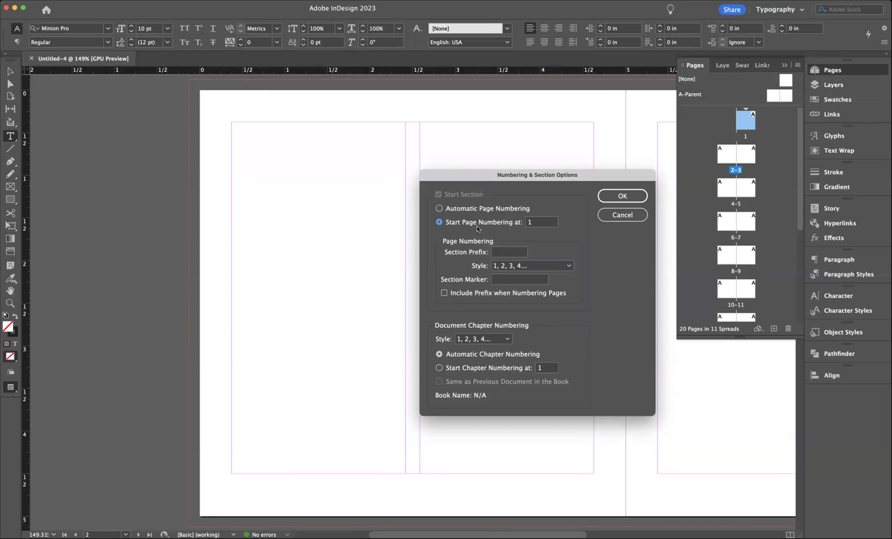
{"action": "left_click", "coordinate": [502, 251]}
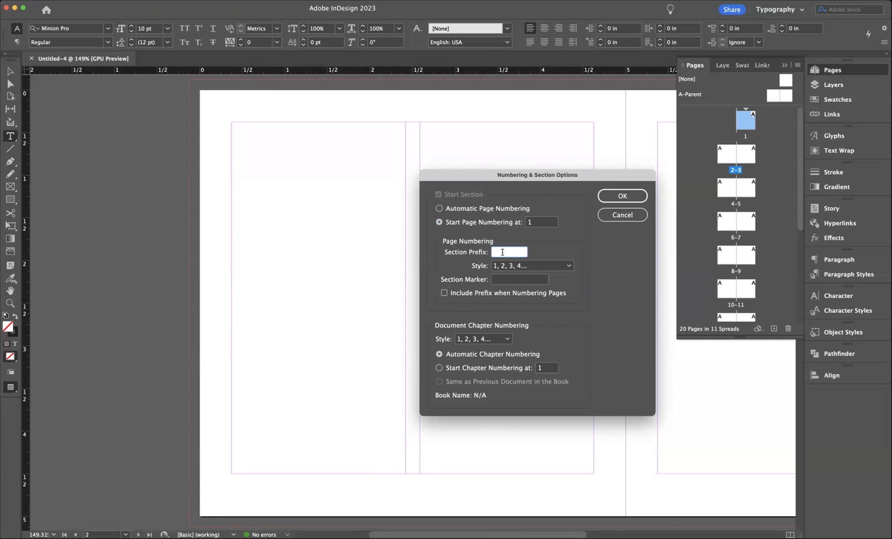
{"action": "type", "text": "C"}
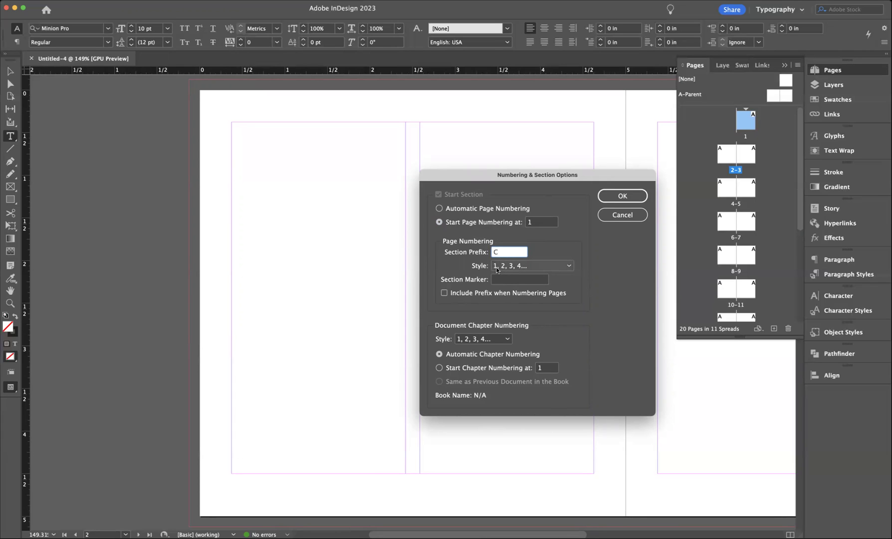
{"action": "left_click", "coordinate": [445, 292]}
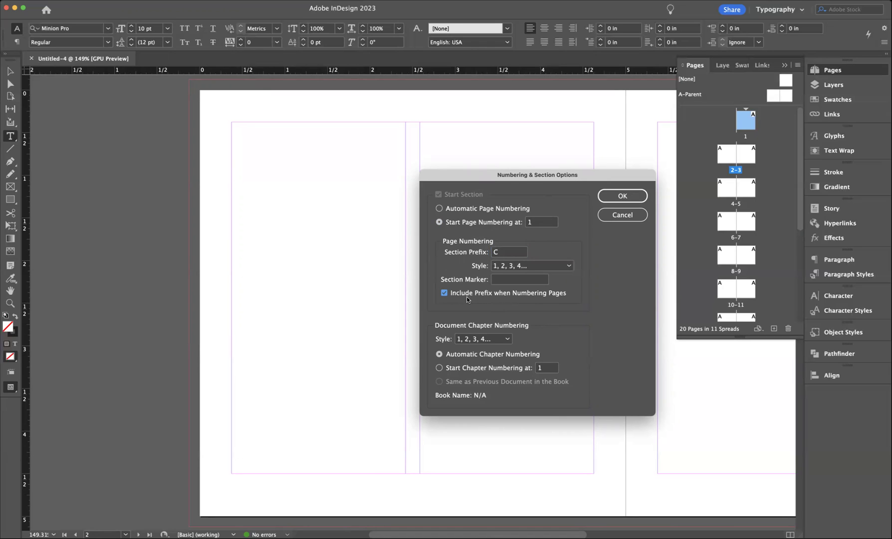
Step: Confirm the C-prefix numbering, then go to page C3 and view the C2–C3 spread
{"action": "left_click", "coordinate": [617, 196]}
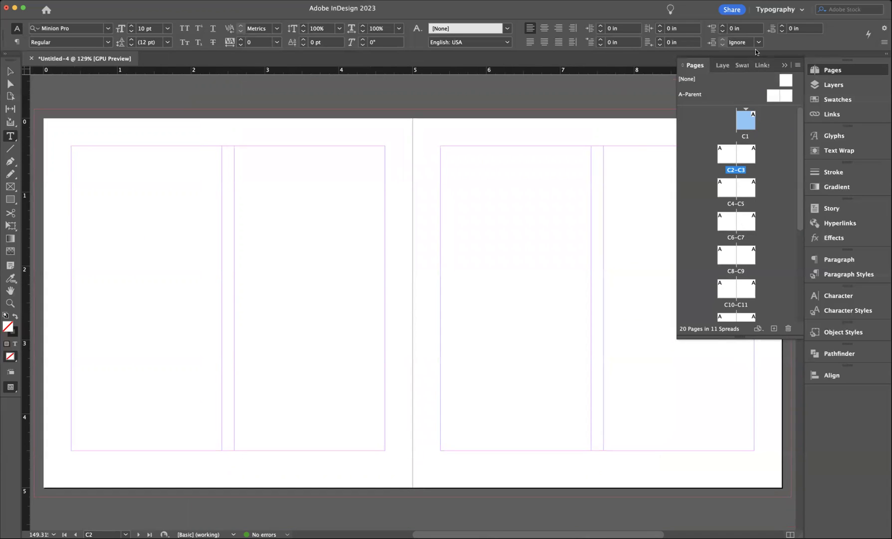
{"action": "double_click", "coordinate": [748, 155]}
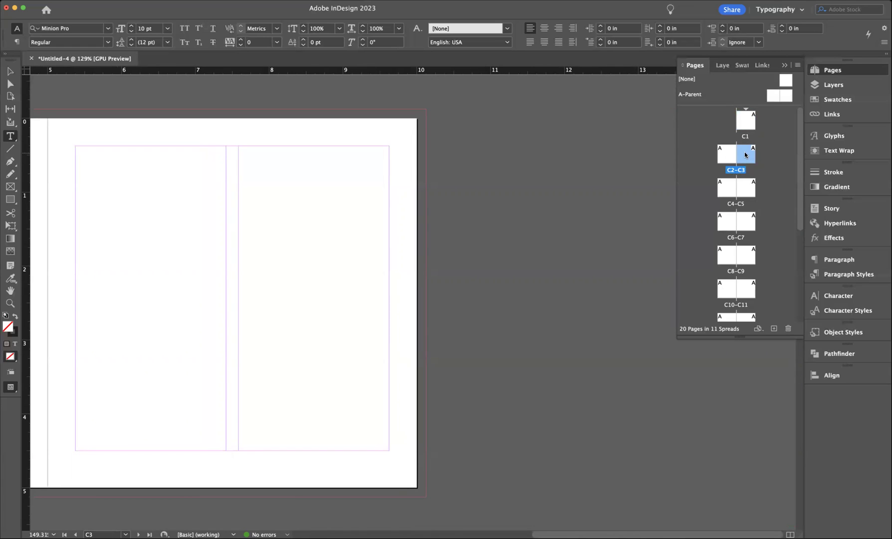
{"action": "scroll", "coordinate": [93, 90], "scroll_direction": "left", "scroll_amount": 5}
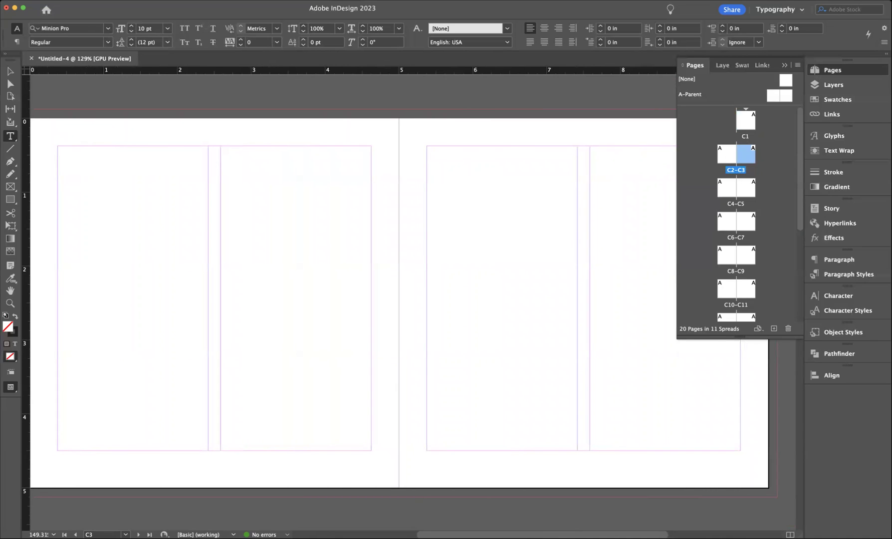
Step: Restart numbering at page C3 from 1 in lowercase roman numerals (i, ii, iii…)
{"action": "left_click", "coordinate": [97, 0]}
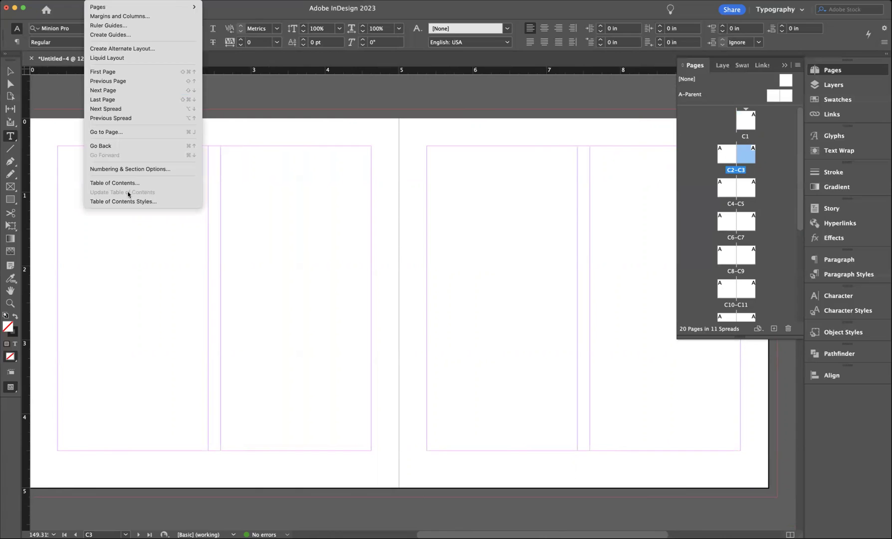
{"action": "left_click", "coordinate": [129, 170]}
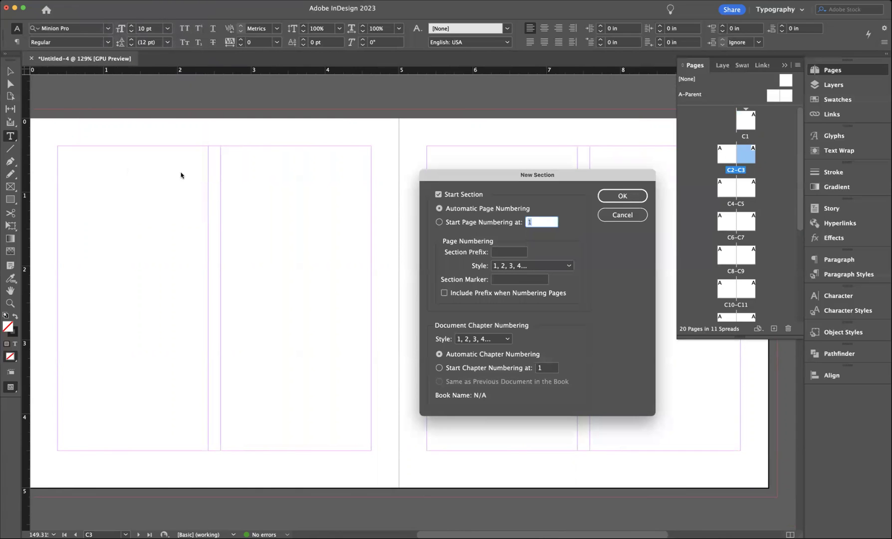
{"action": "left_click", "coordinate": [439, 223]}
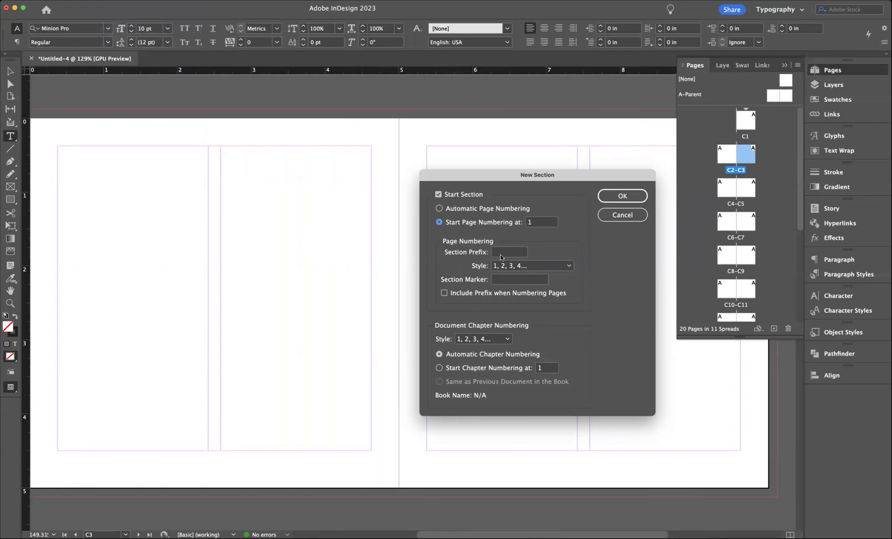
{"action": "left_click", "coordinate": [546, 267]}
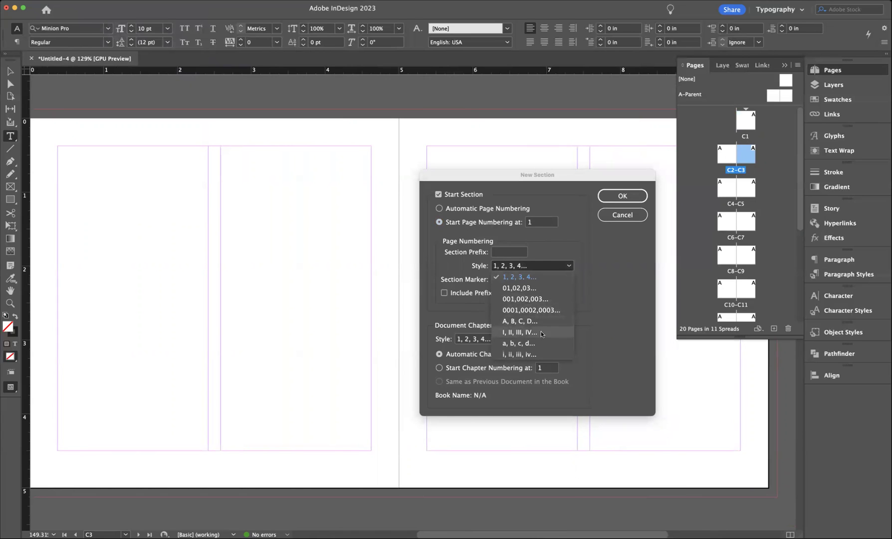
{"action": "left_click", "coordinate": [533, 355]}
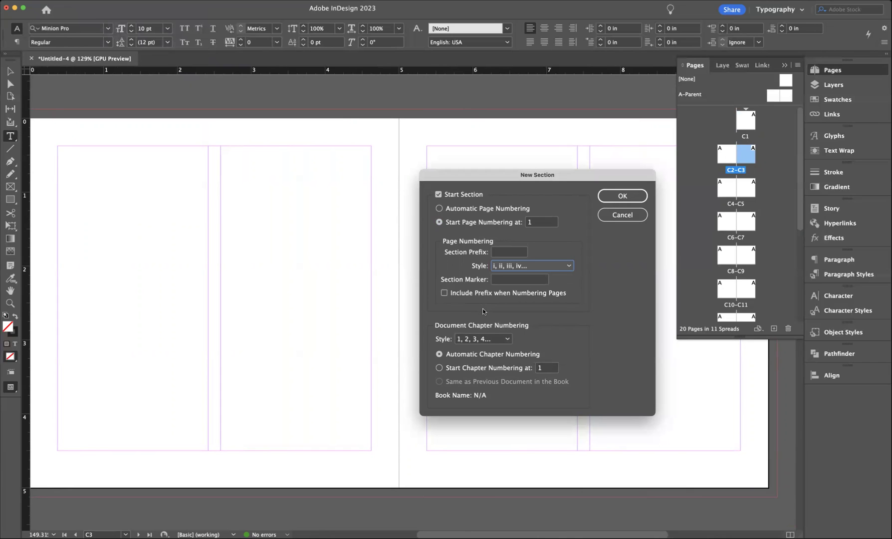
{"action": "left_click", "coordinate": [614, 196]}
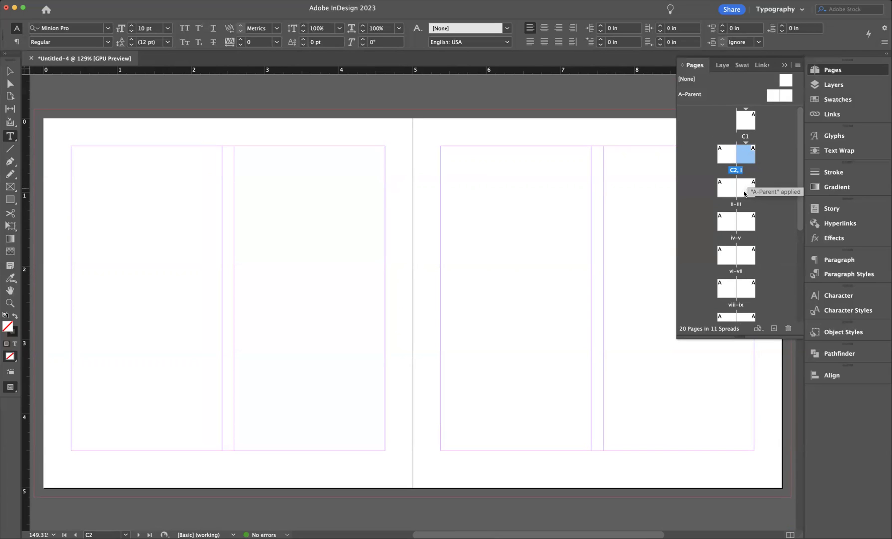
Step: Start a new section at page v numbered from 1, then scroll down the page list
{"action": "double_click", "coordinate": [745, 222]}
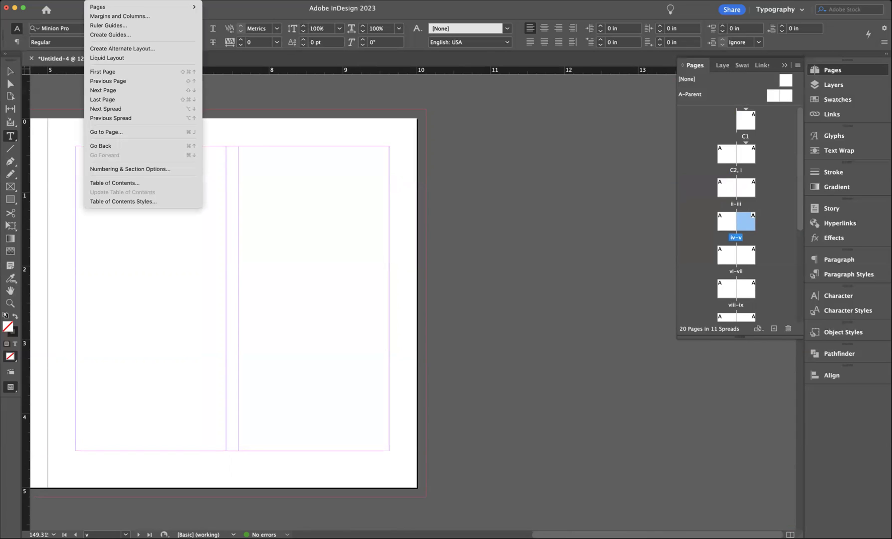
{"action": "left_click", "coordinate": [127, 170]}
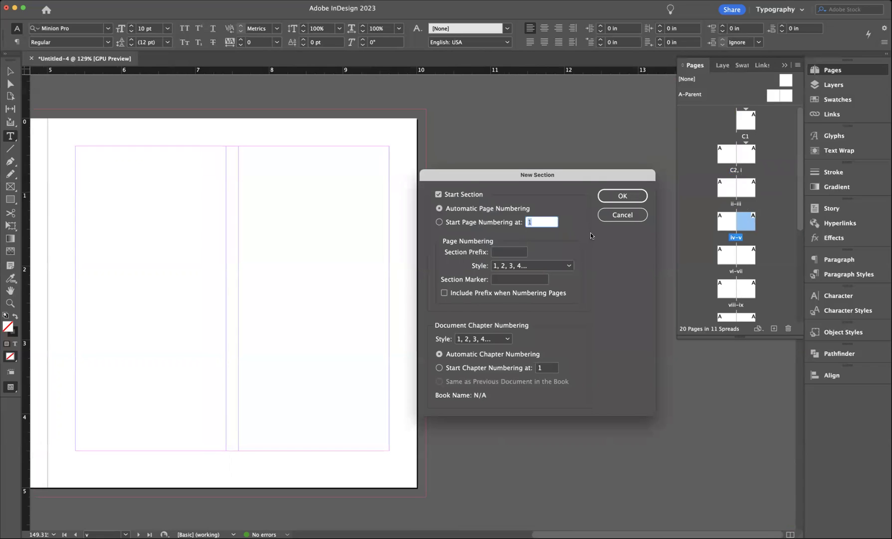
{"action": "left_click", "coordinate": [438, 222]}
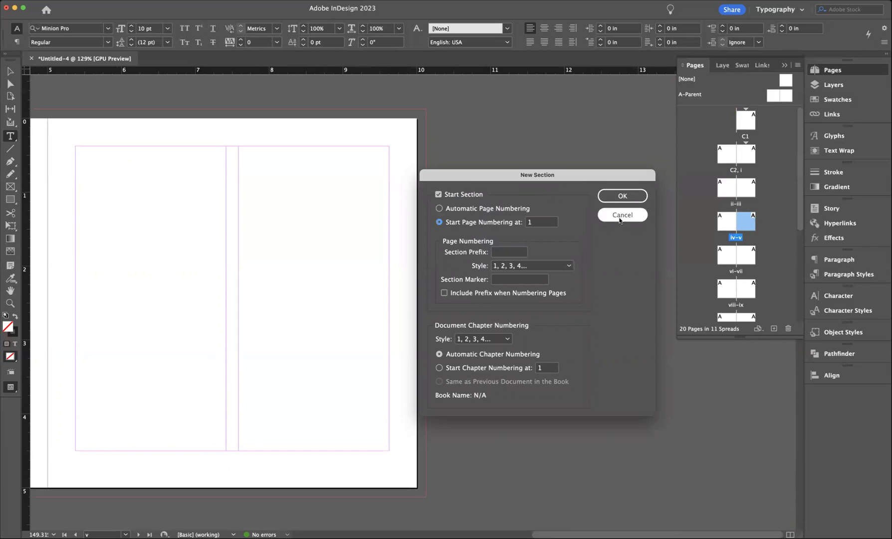
{"action": "left_click", "coordinate": [620, 195]}
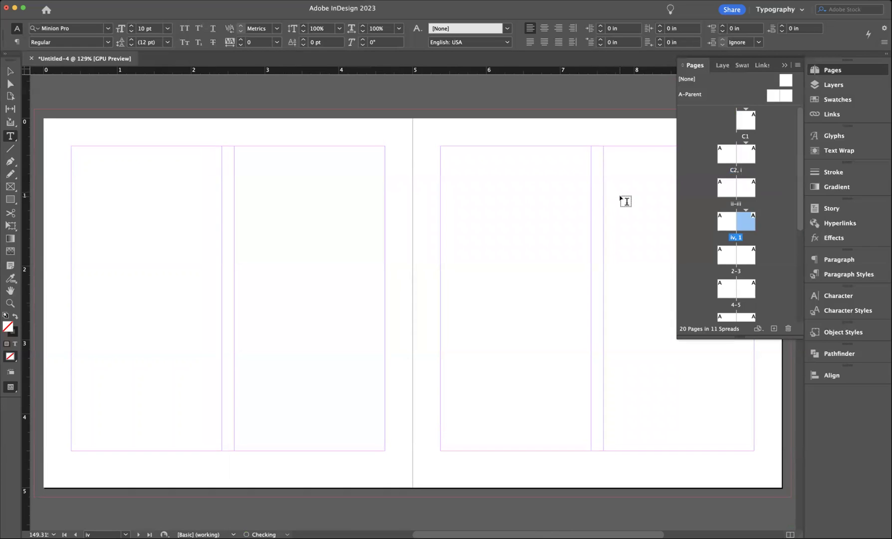
{"action": "scroll", "coordinate": [751, 265], "scroll_direction": "down", "scroll_amount": 2}
{"action": "scroll", "coordinate": [751, 266], "scroll_direction": "down", "scroll_amount": 3}
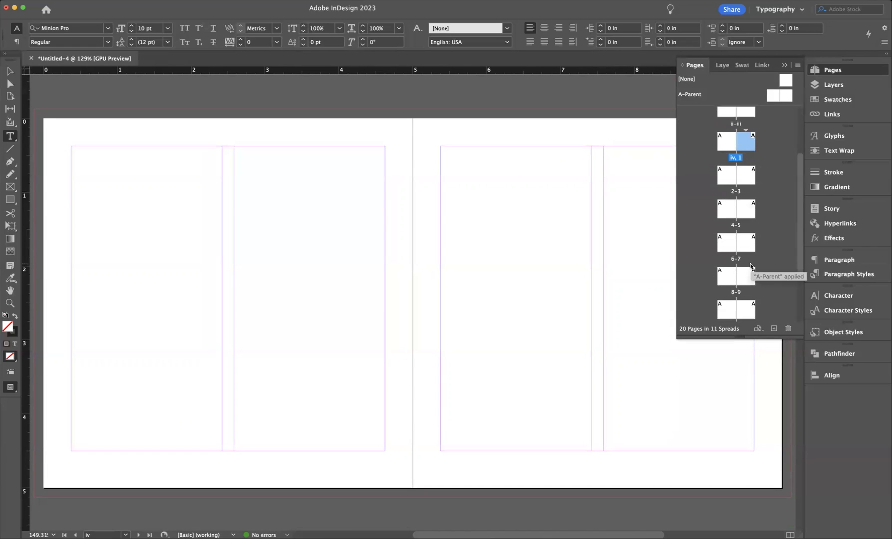
{"action": "scroll", "coordinate": [747, 264], "scroll_direction": "down", "scroll_amount": 1}
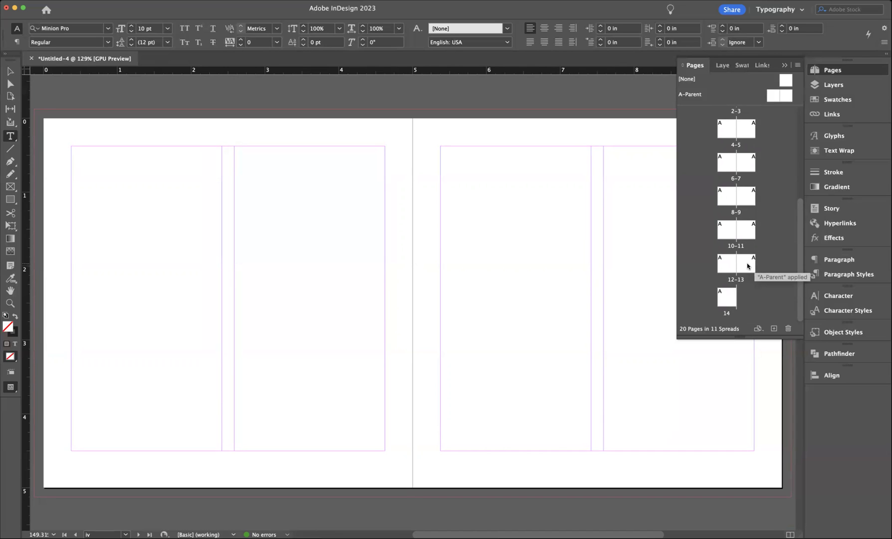
Step: Make page 13 start a section numbered from 3 with the 'C' prefix included
{"action": "double_click", "coordinate": [747, 266]}
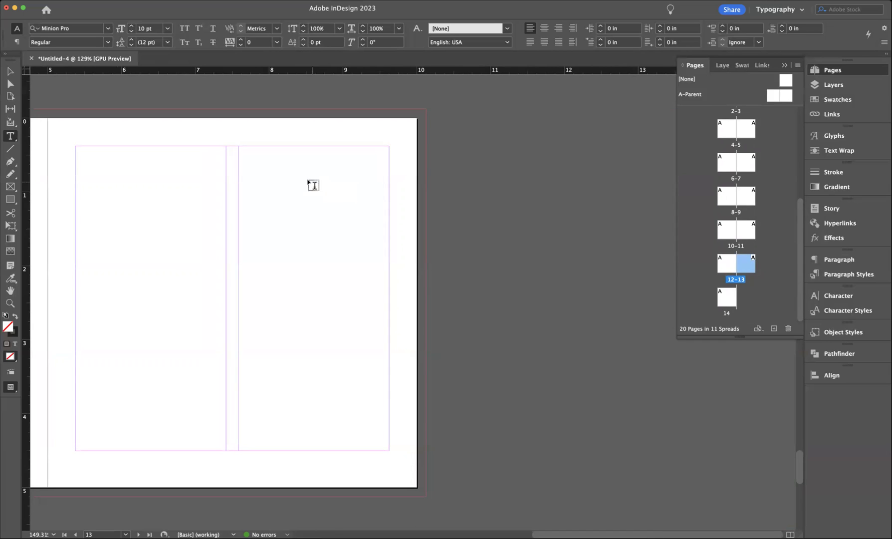
{"action": "left_click", "coordinate": [94, 1]}
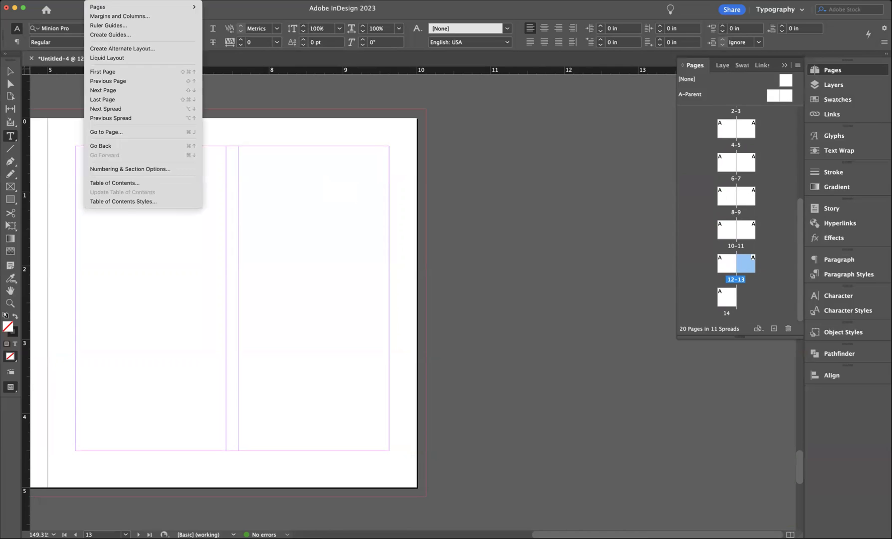
{"action": "left_click", "coordinate": [126, 168]}
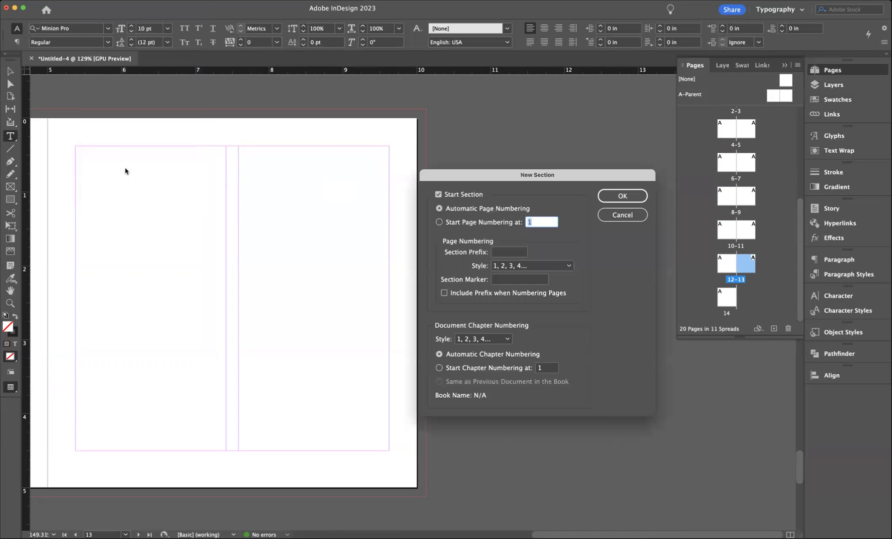
{"action": "left_click", "coordinate": [439, 222]}
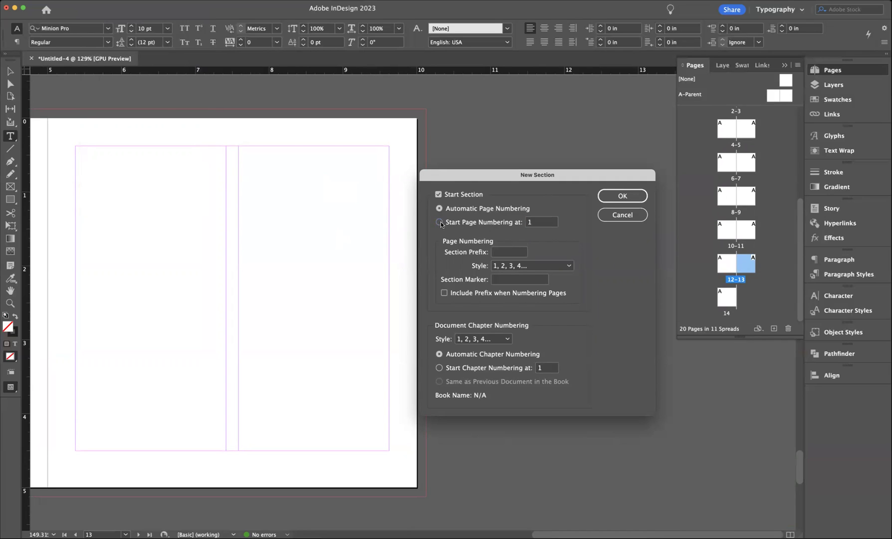
{"action": "double_click", "coordinate": [525, 223]}
{"action": "type", "text": "3"}
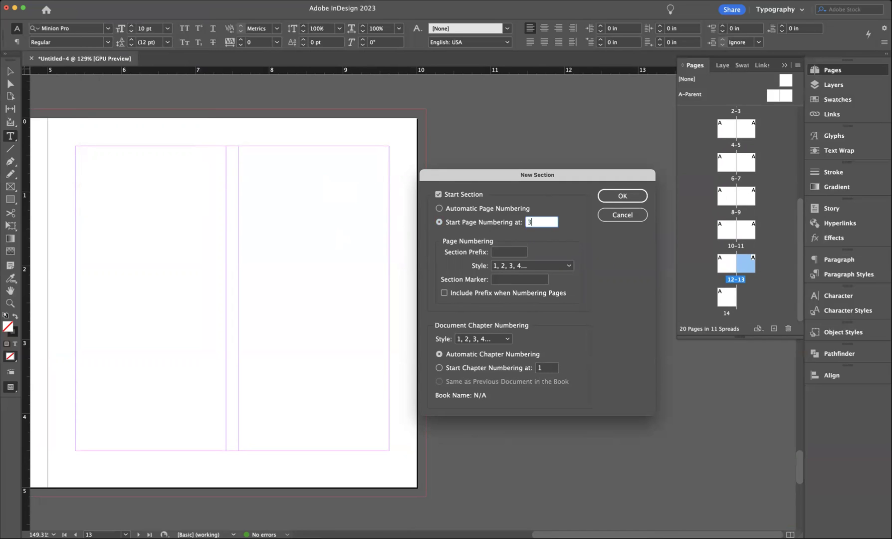
{"action": "left_click", "coordinate": [505, 253]}
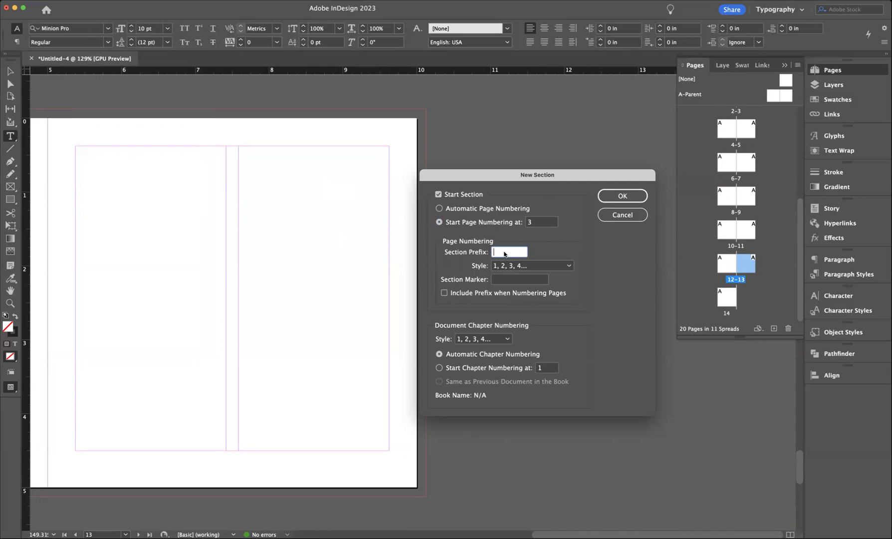
{"action": "type", "text": "C"}
{"action": "left_click", "coordinate": [444, 293]}
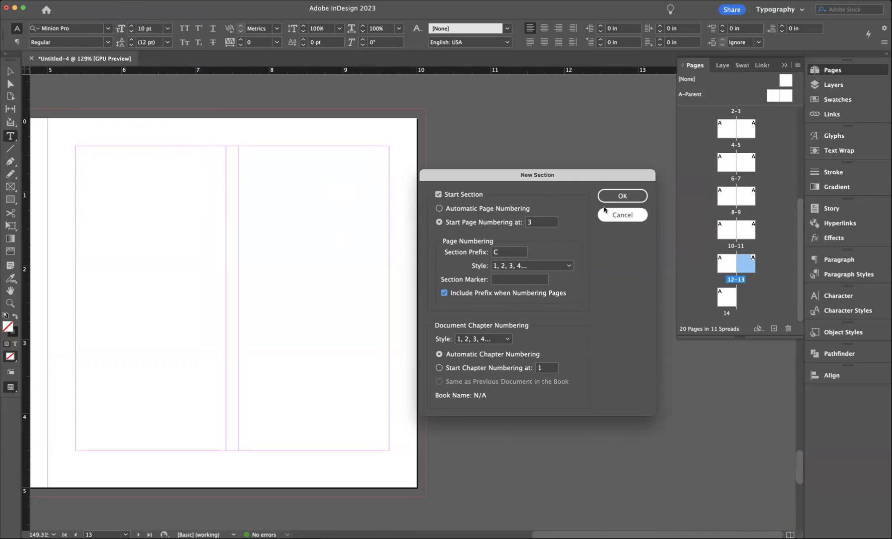
{"action": "left_click", "coordinate": [621, 196]}
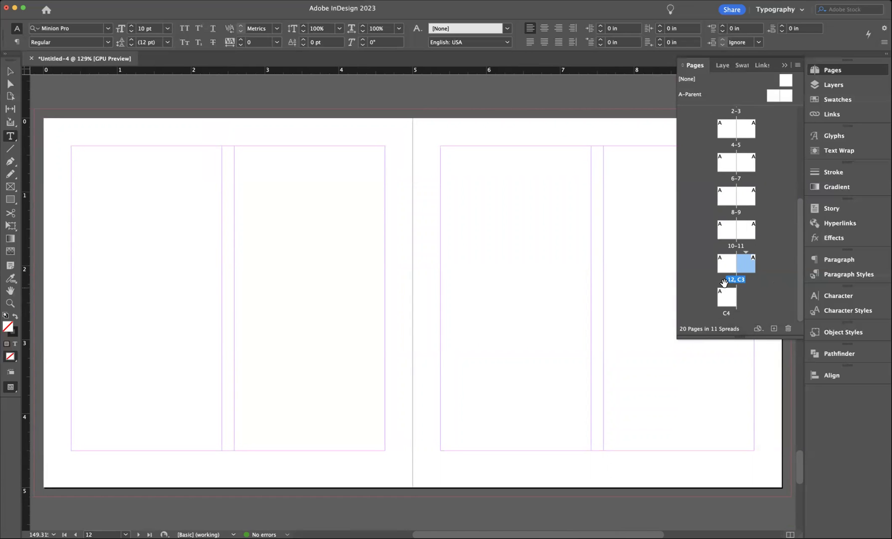
Step: Open the A-Parent spread, add a guide near the bottom margin, and draw a footer frame below it
{"action": "scroll", "coordinate": [727, 272], "scroll_direction": "up", "scroll_amount": 5}
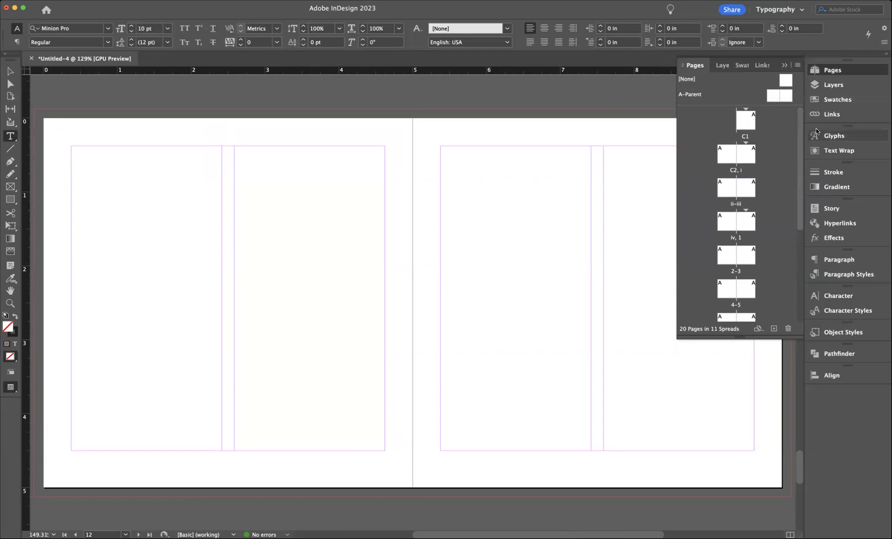
{"action": "double_click", "coordinate": [772, 95]}
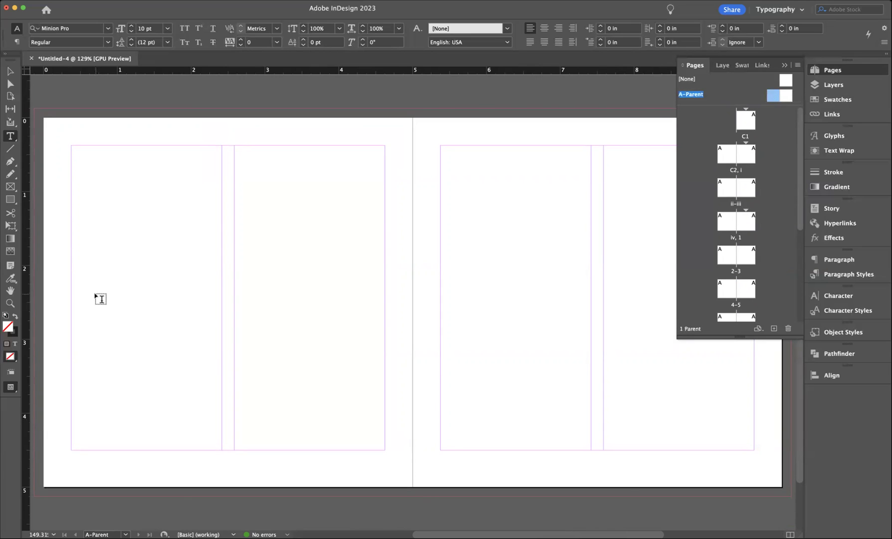
{"action": "scroll", "coordinate": [99, 299], "scroll_direction": "right", "scroll_amount": 1}
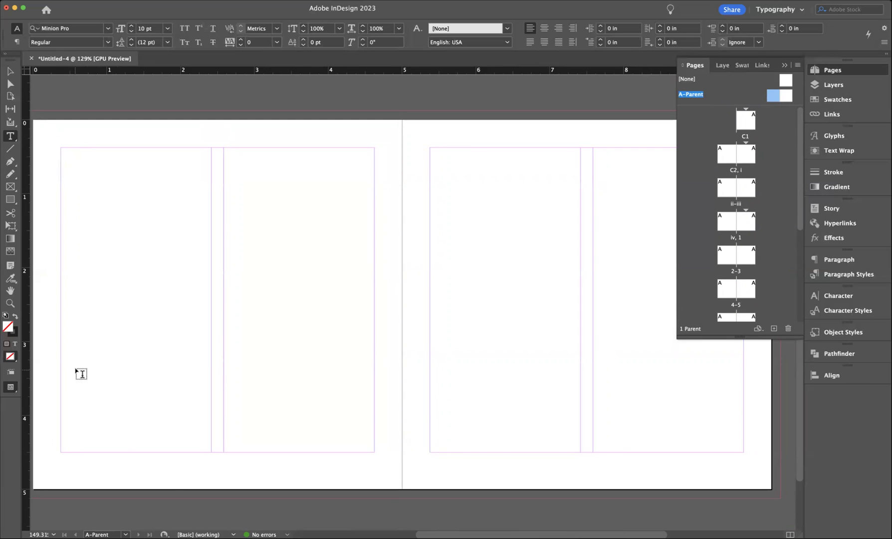
{"action": "scroll", "coordinate": [80, 372], "scroll_direction": "left", "scroll_amount": 3}
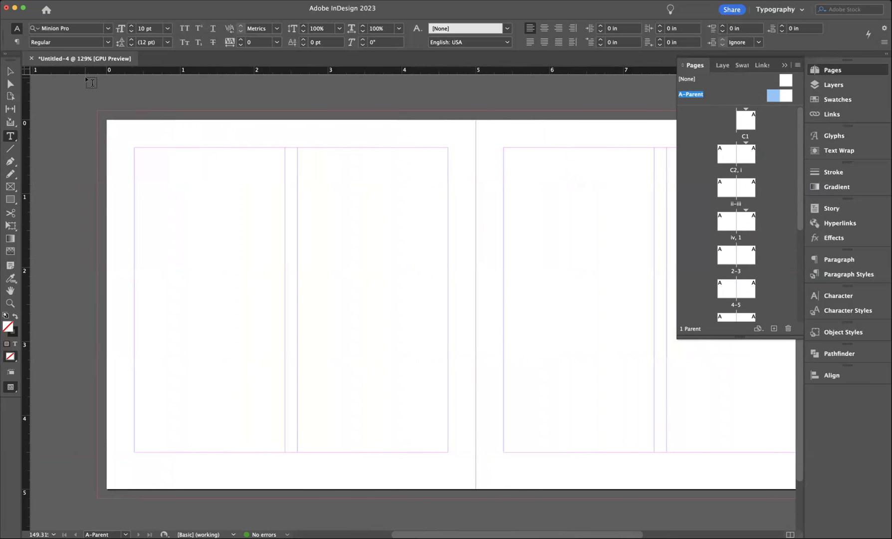
{"action": "left_click_drag", "start_coordinate": [83, 73], "coordinate": [57, 461]}
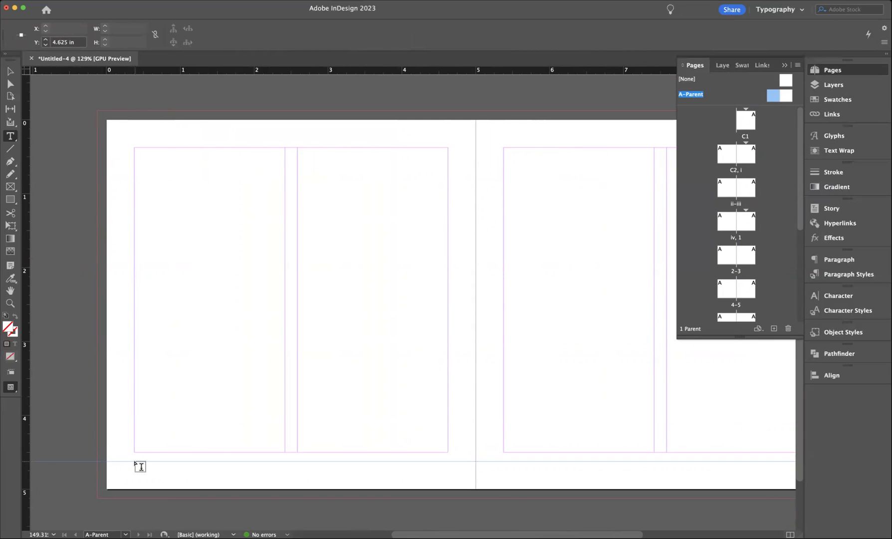
{"action": "left_click_drag", "start_coordinate": [135, 462], "coordinate": [447, 476]}
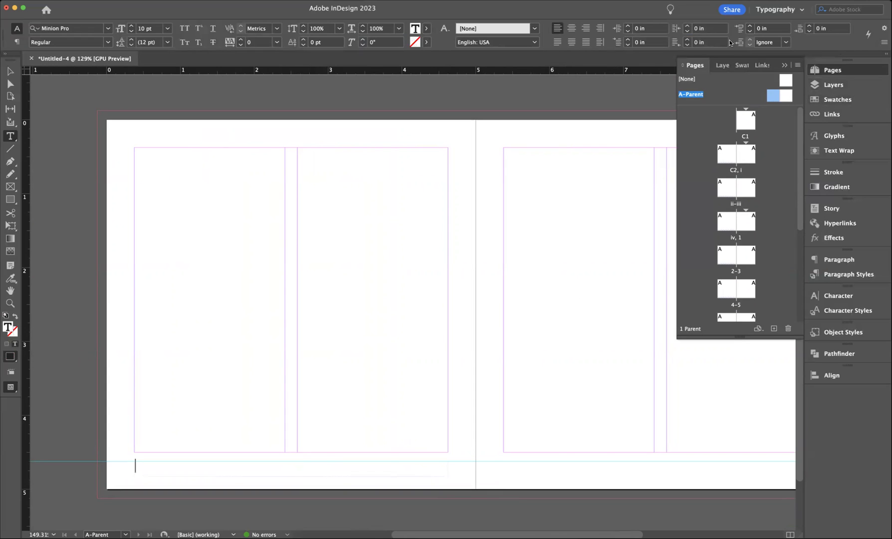
Step: Set the footer text to centered alignment at 9 pt
{"action": "left_click", "coordinate": [571, 29]}
{"action": "left_click", "coordinate": [149, 30]}
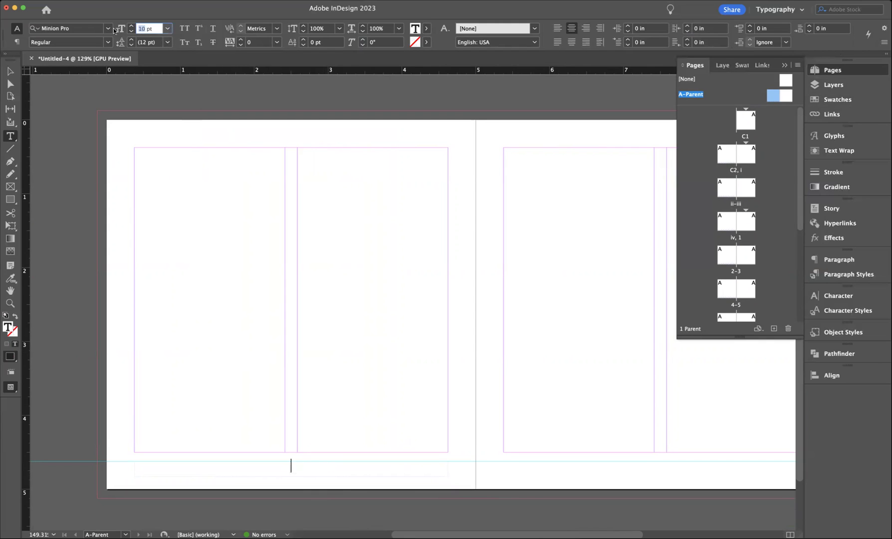
{"action": "type", "text": "9"}
{"action": "key", "text": "Return"}
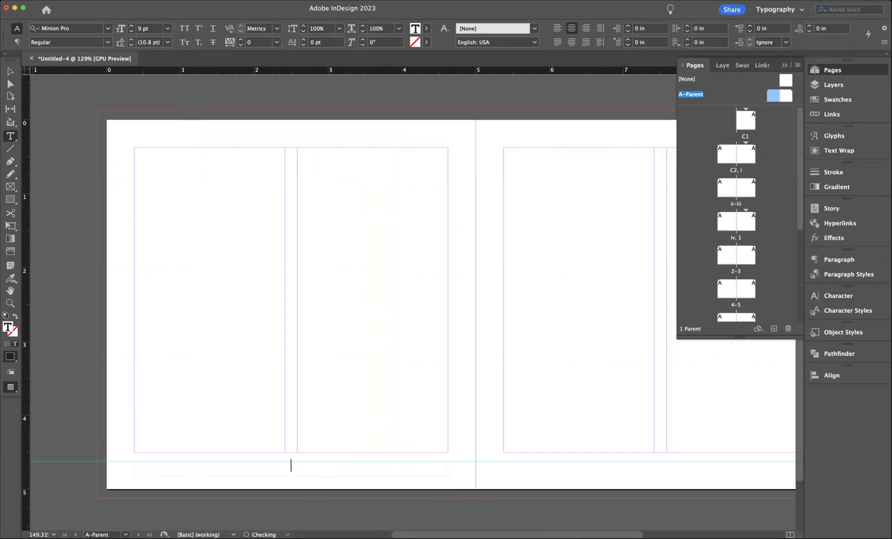
Step: Insert a Current Page Number marker in the left page's footer frame
{"action": "left_click", "coordinate": [291, 464]}
{"action": "right_click", "coordinate": [110, 309]}
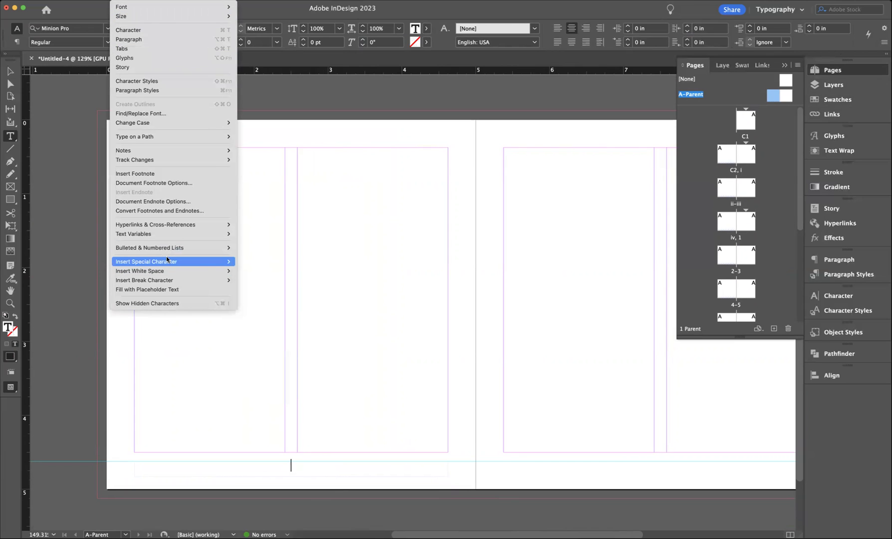
{"action": "mouse_move", "coordinate": [167, 259]}
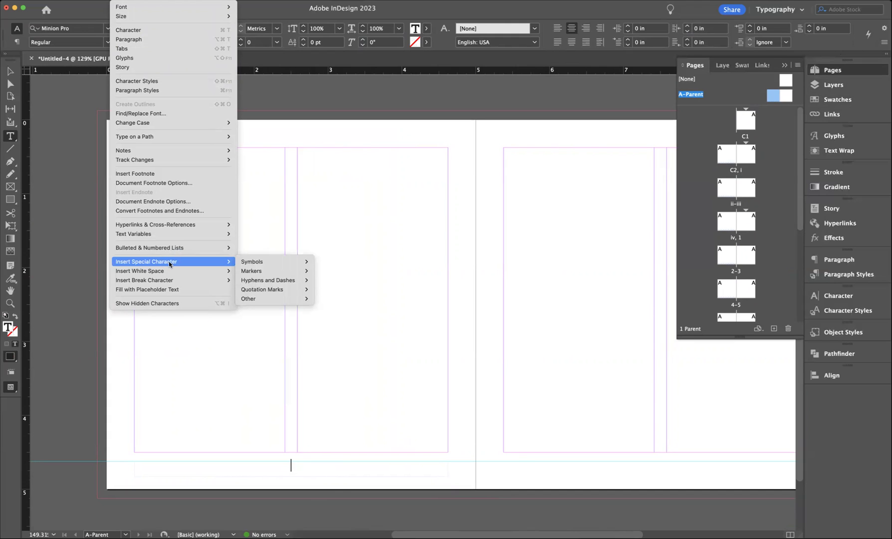
{"action": "mouse_move", "coordinate": [253, 271]}
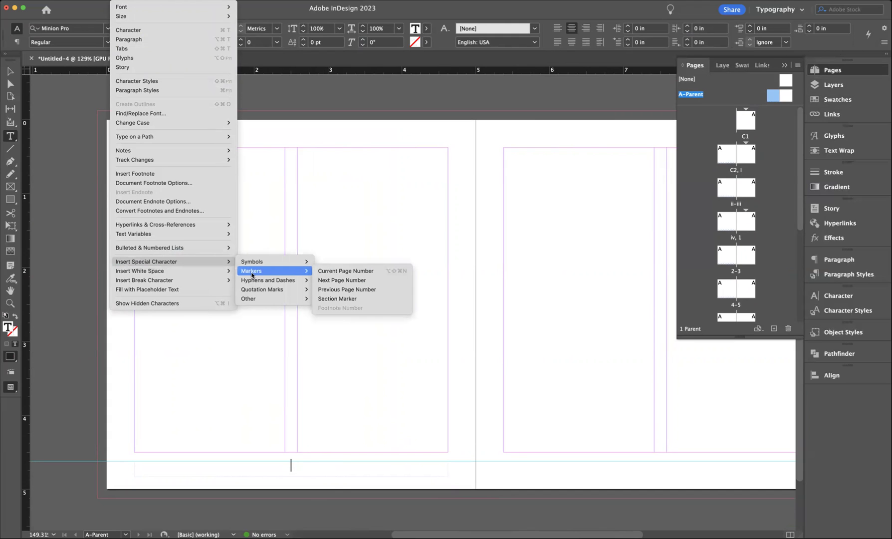
{"action": "left_click", "coordinate": [324, 271]}
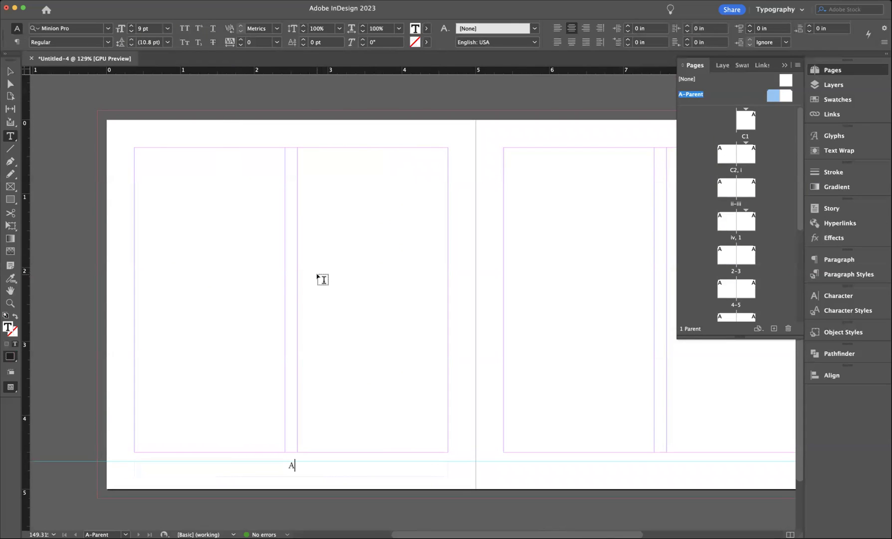
Step: Create a new paragraph style named 'Page number' from the footer's centered 9 pt text
{"action": "left_click", "coordinate": [832, 277]}
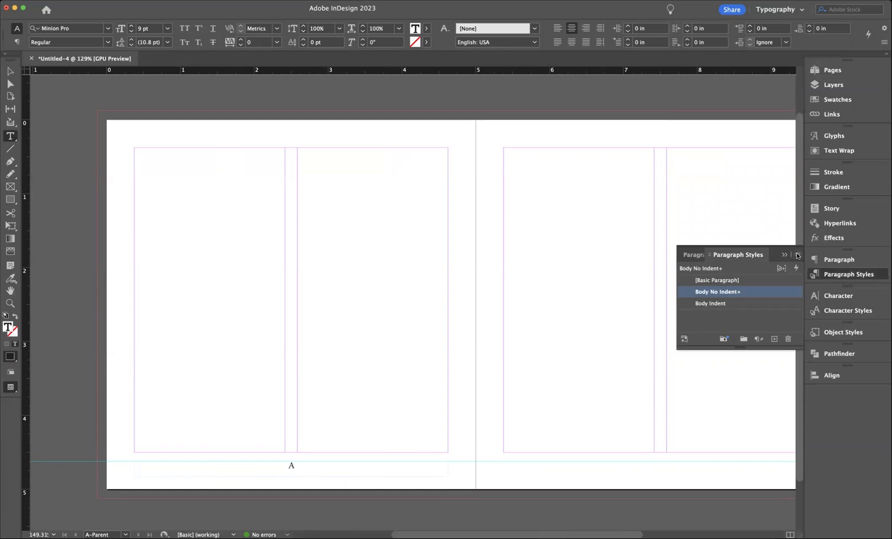
{"action": "left_click", "coordinate": [796, 255]}
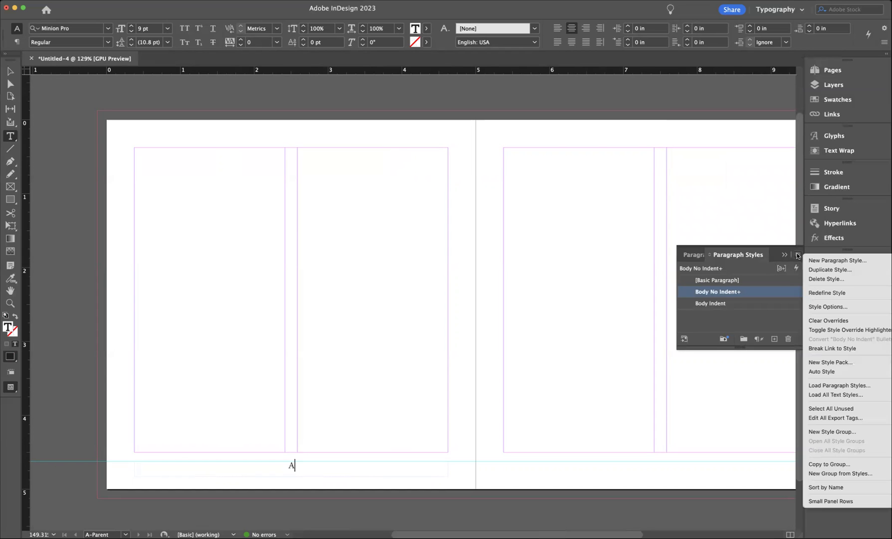
{"action": "left_click", "coordinate": [827, 260]}
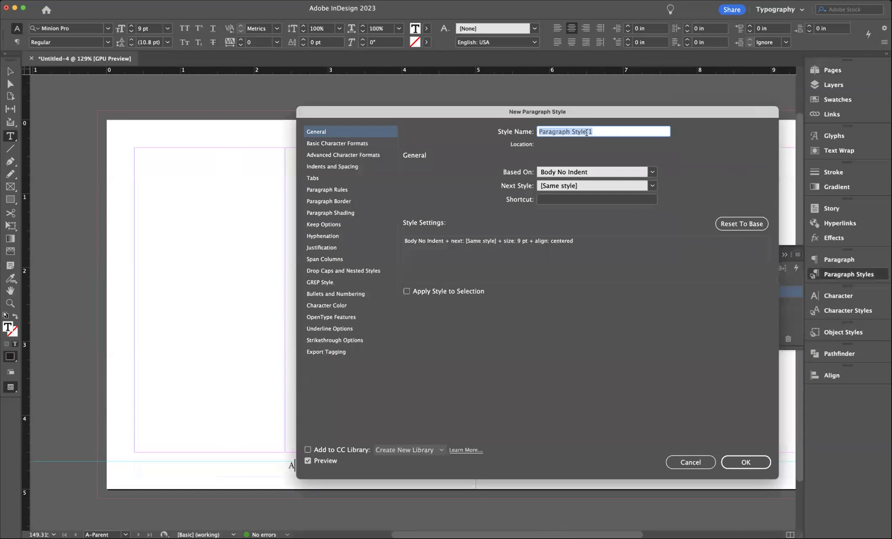
{"action": "type", "text": "pag"}
{"action": "type", "text": "e number"}
{"action": "type", "text": "P"}
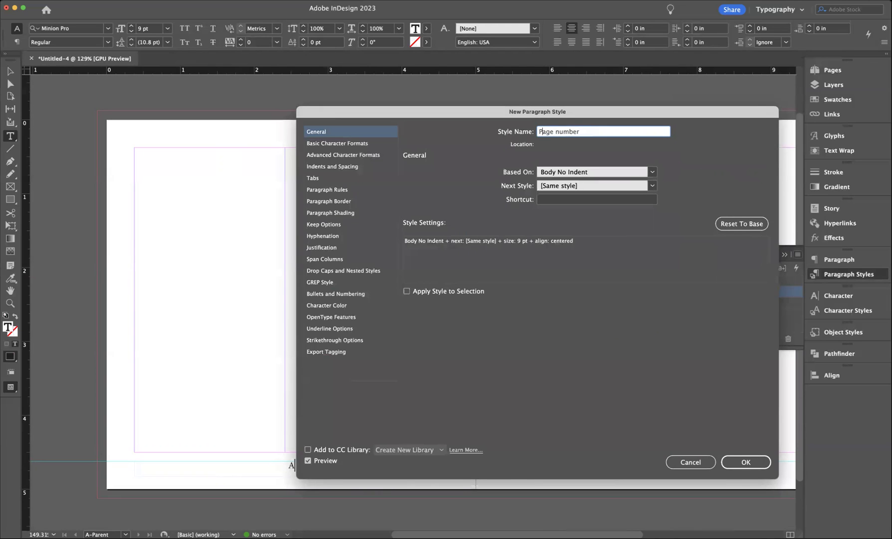
{"action": "left_click", "coordinate": [751, 460]}
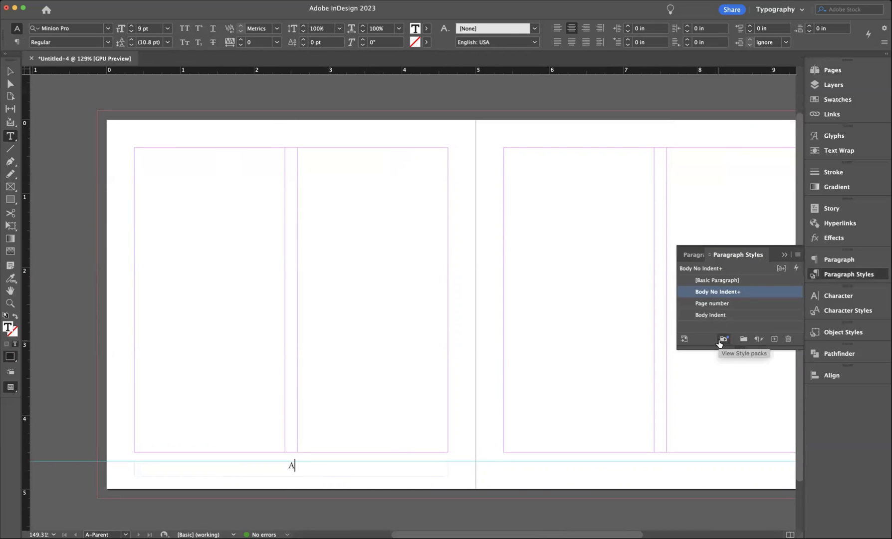
Step: Apply the Page number style to the footer and Alt-copy the frame onto the right page
{"action": "left_click", "coordinate": [712, 303]}
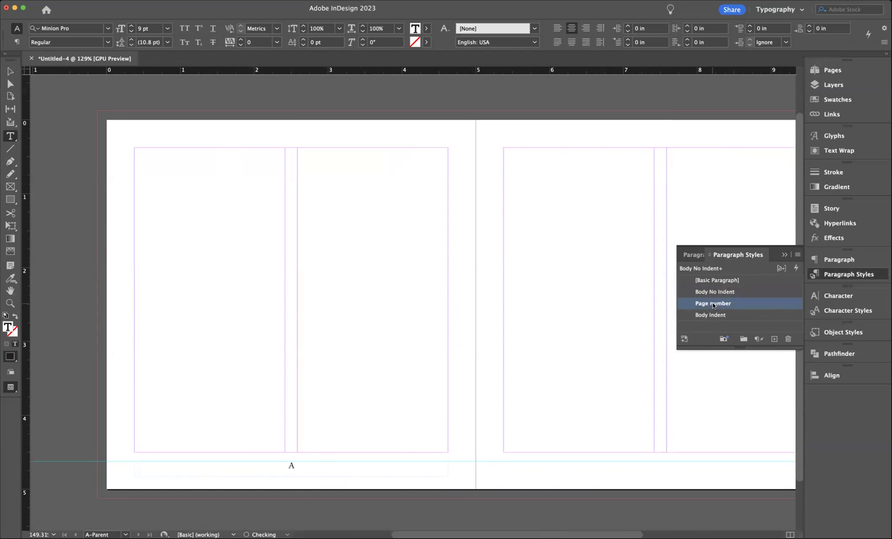
{"action": "left_click", "coordinate": [10, 71]}
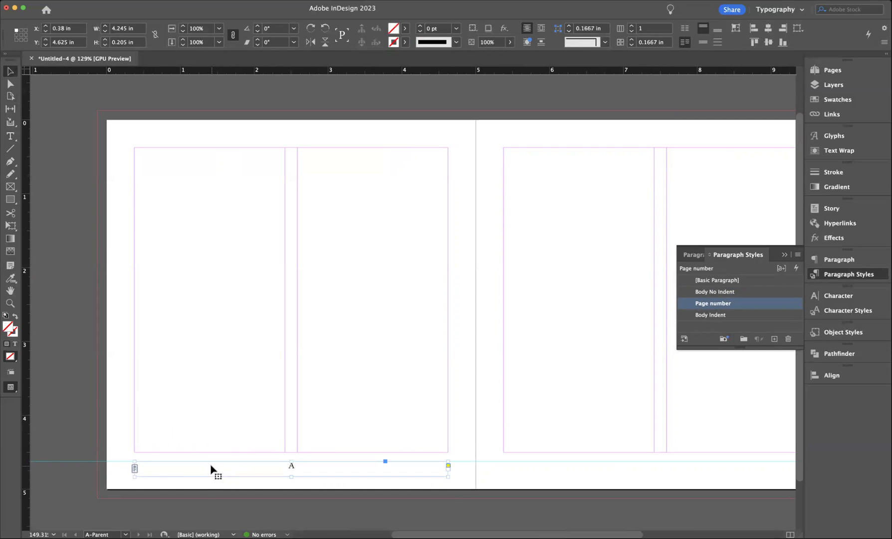
{"action": "left_click_drag", "start_coordinate": [211, 469], "coordinate": [580, 462]}
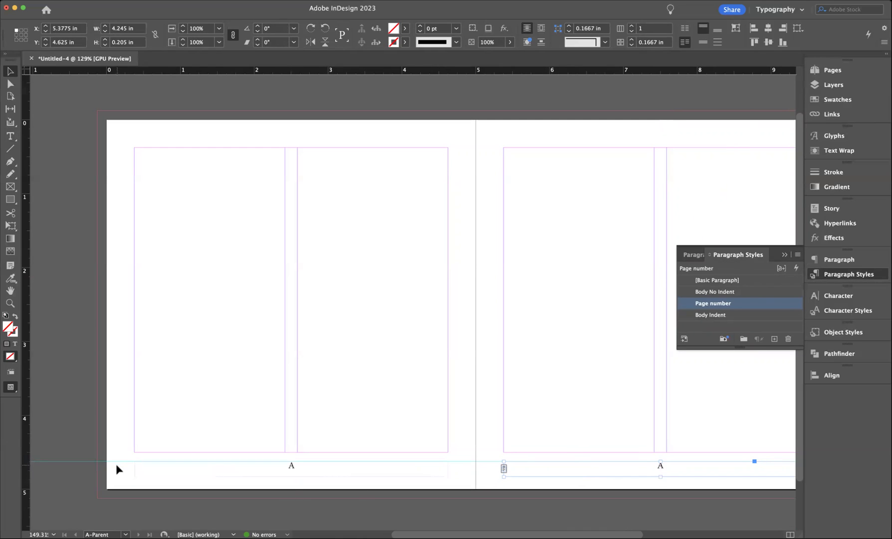
Step: Select both footer frames and add a new layer renamed 'Page Numbers'
{"action": "left_click_drag", "start_coordinate": [118, 468], "coordinate": [567, 477]}
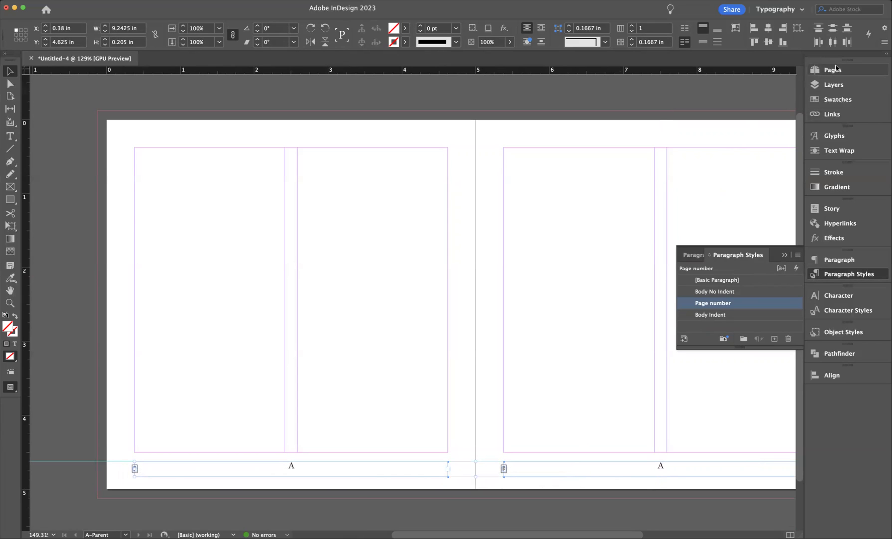
{"action": "left_click", "coordinate": [832, 85]}
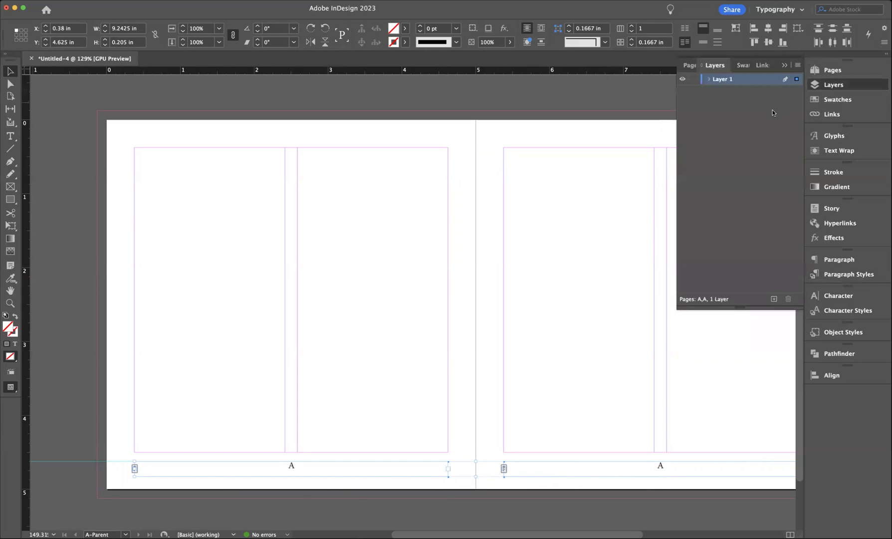
{"action": "left_click", "coordinate": [773, 299]}
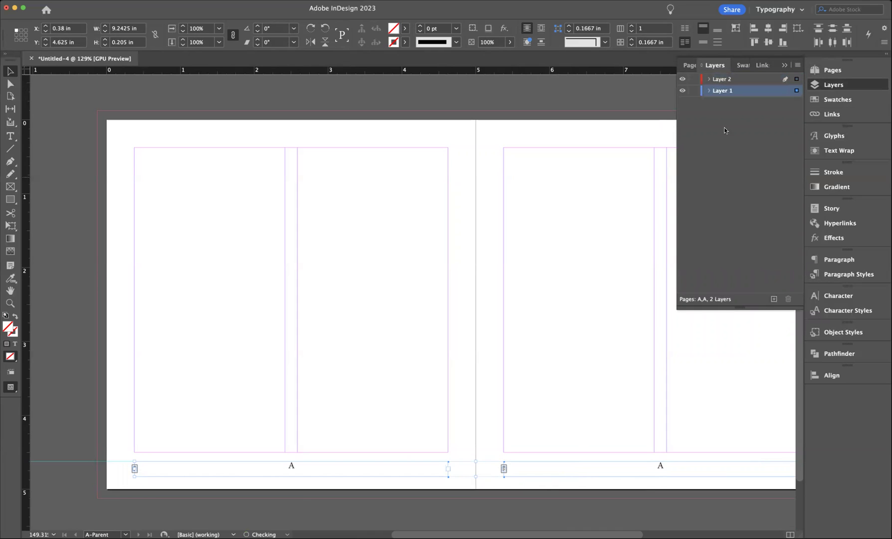
{"action": "left_click", "coordinate": [722, 80]}
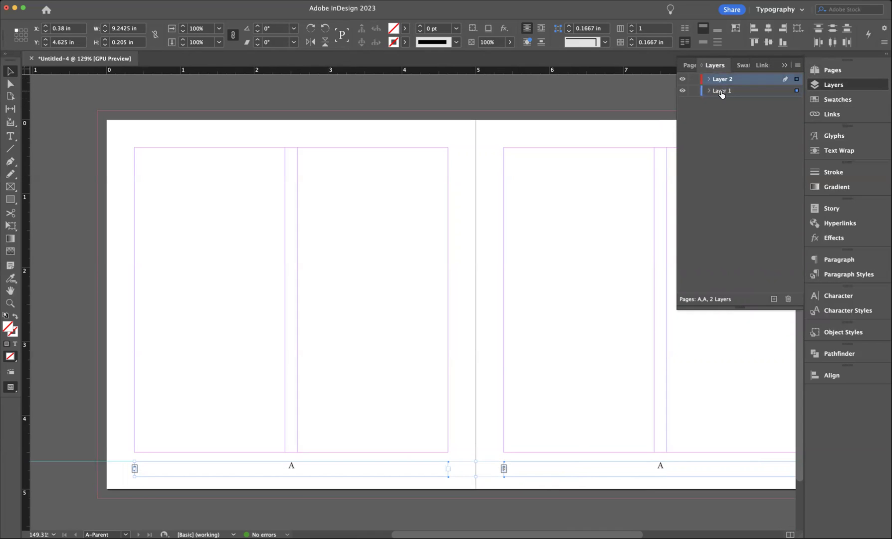
{"action": "double_click", "coordinate": [721, 92]}
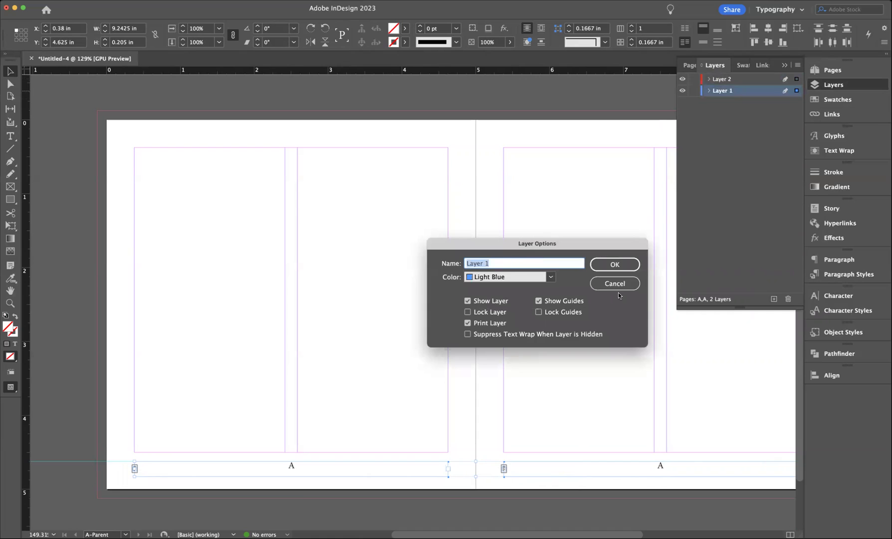
{"action": "left_click", "coordinate": [614, 283]}
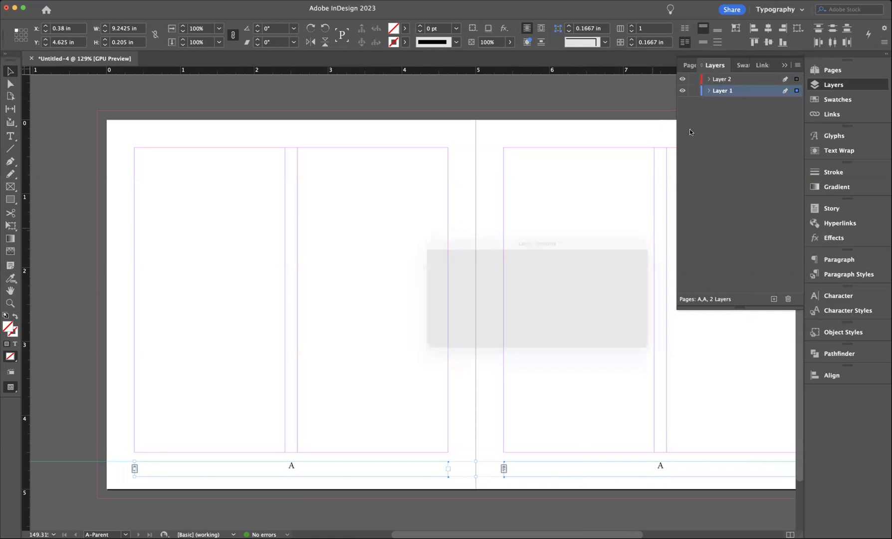
{"action": "double_click", "coordinate": [722, 80]}
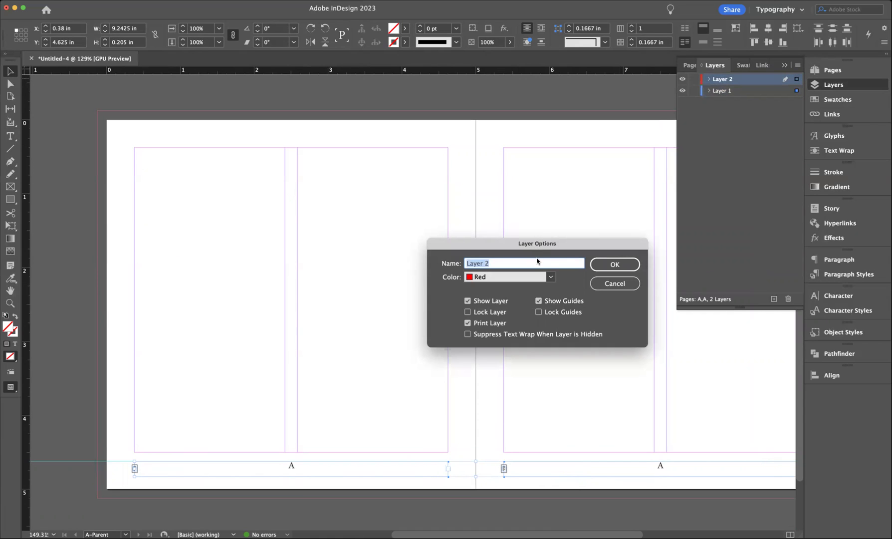
{"action": "type", "text": "Page Numbers"}
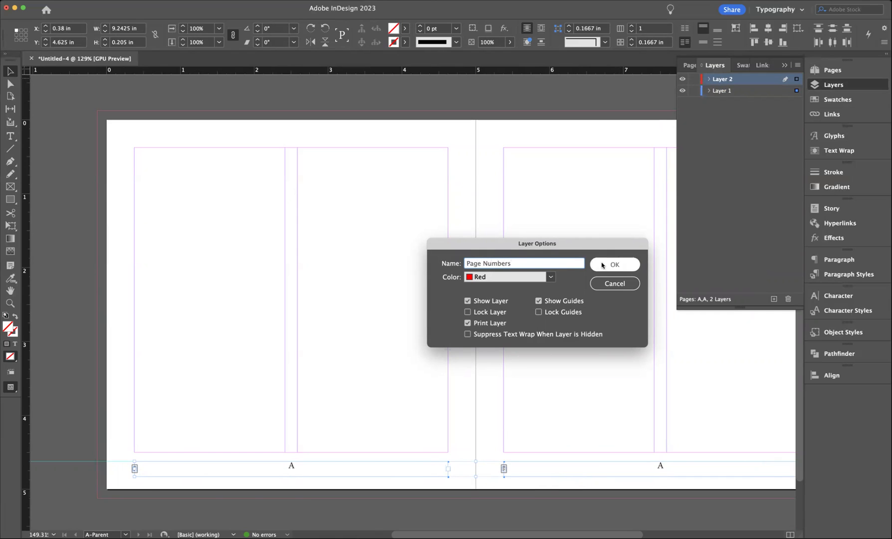
{"action": "left_click", "coordinate": [618, 265]}
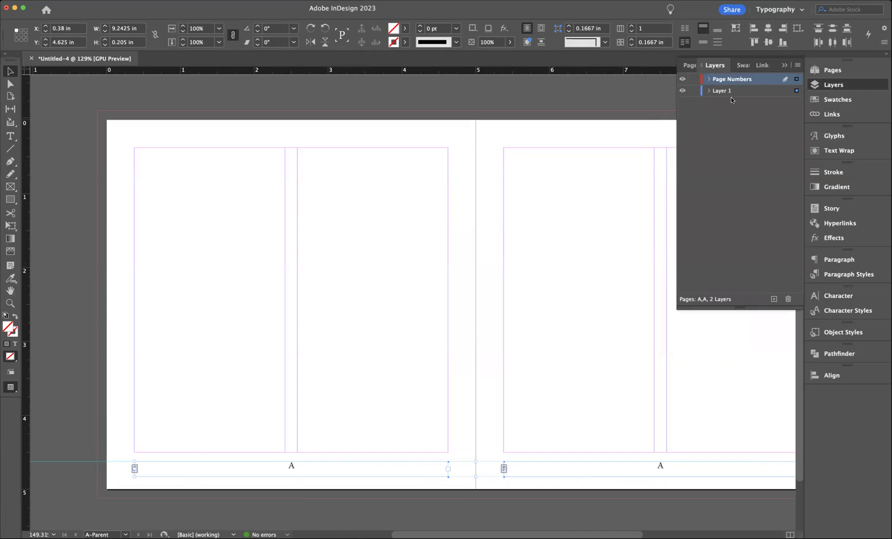
Step: Move both footer frames onto the Page Numbers layer, leaving Layer 1 active
{"action": "left_click_drag", "start_coordinate": [797, 91], "coordinate": [796, 79]}
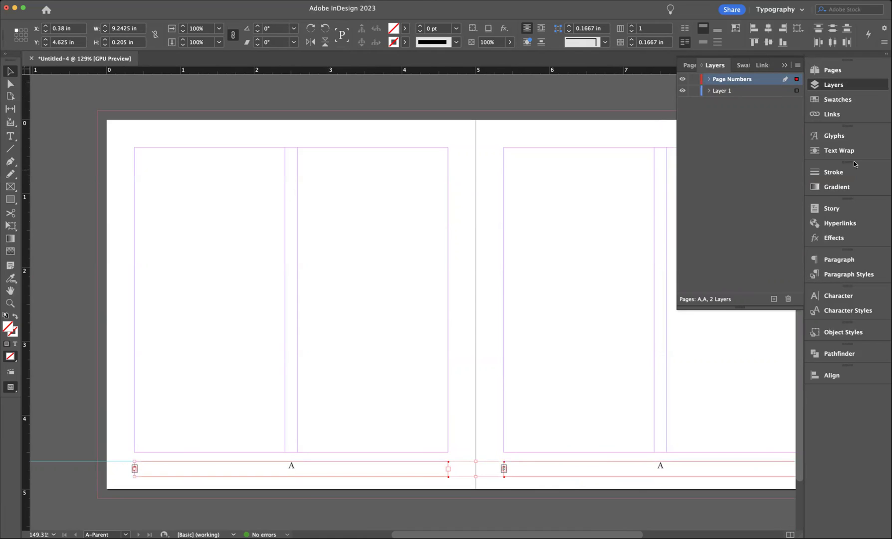
{"action": "left_click", "coordinate": [737, 90]}
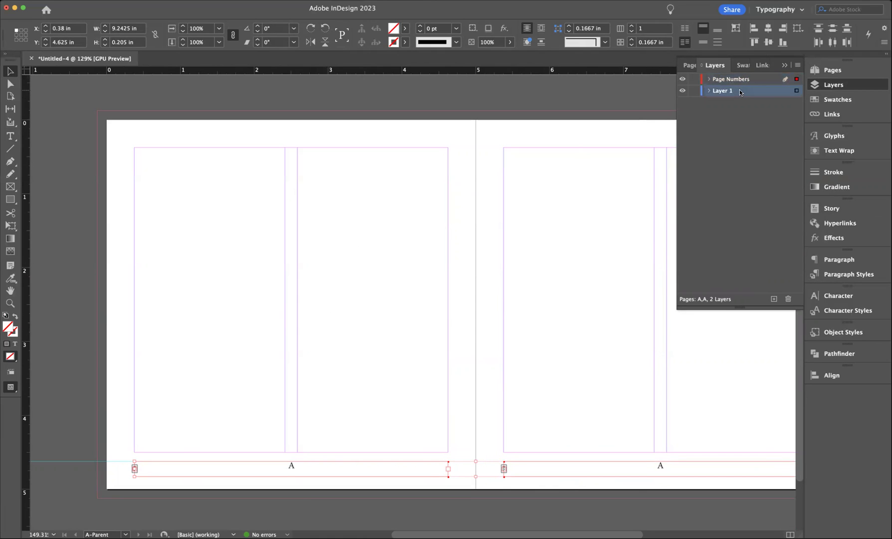
{"action": "left_click", "coordinate": [610, 166]}
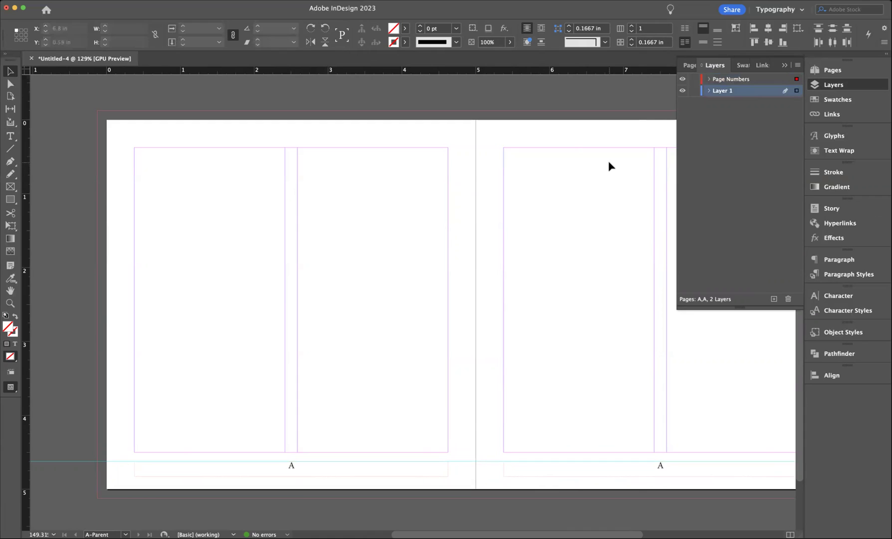
Step: Step through cover C1 and the C2–i, ii–iii and iv–1 spreads to check their numbers
{"action": "left_click", "coordinate": [826, 71]}
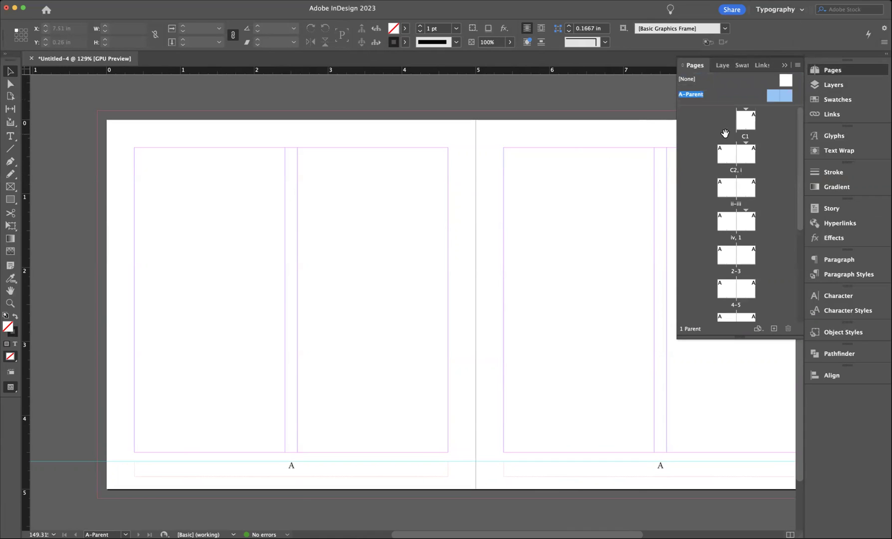
{"action": "double_click", "coordinate": [746, 123]}
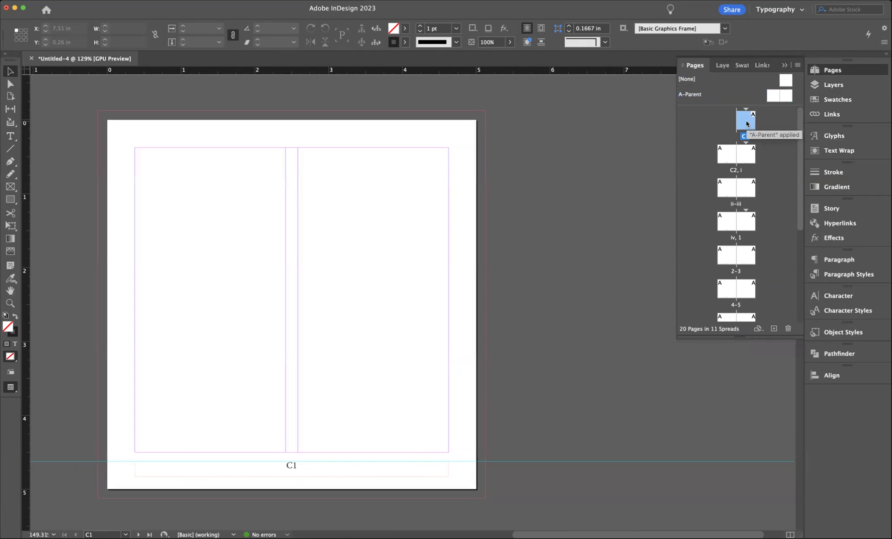
{"action": "double_click", "coordinate": [725, 157]}
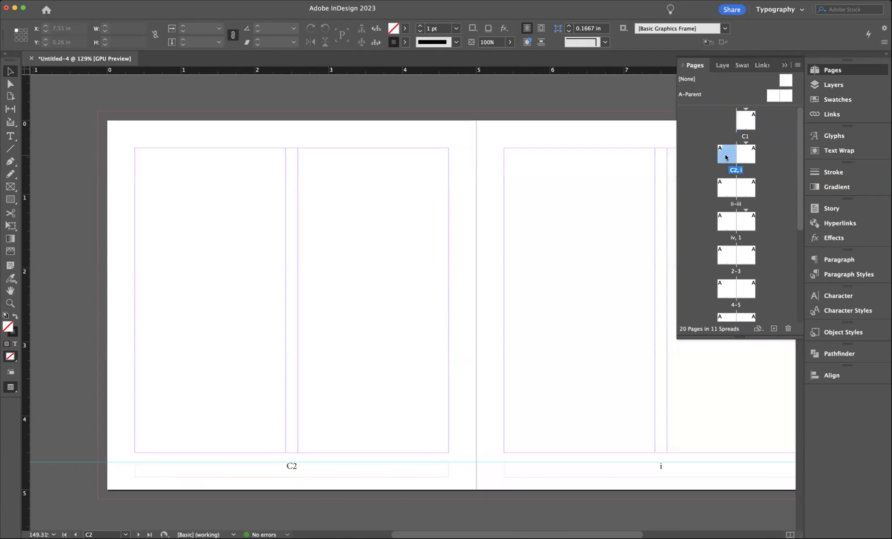
{"action": "double_click", "coordinate": [725, 188]}
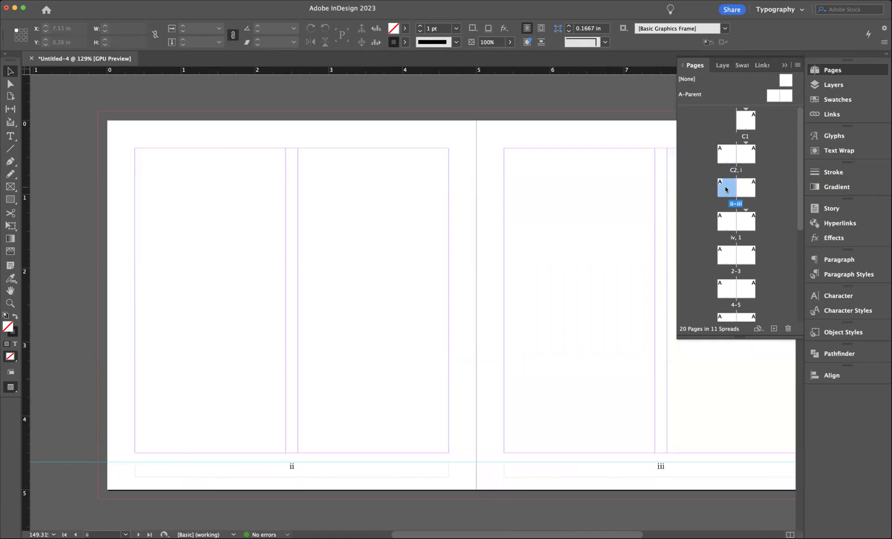
{"action": "left_click", "coordinate": [726, 222]}
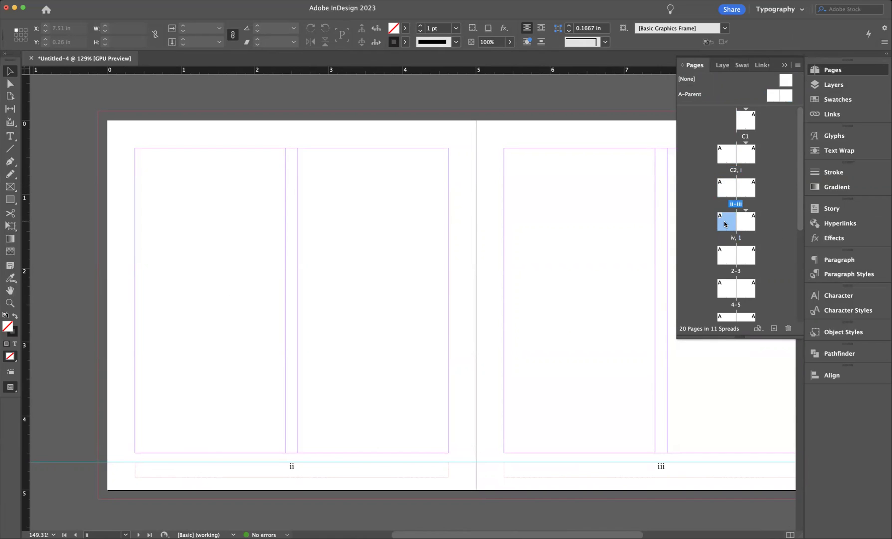
{"action": "double_click", "coordinate": [725, 223]}
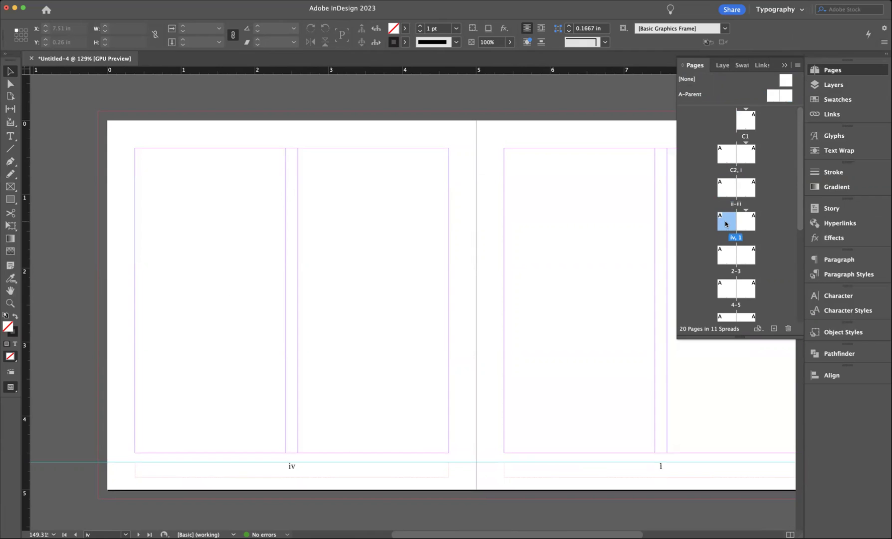
Step: Jump to the spread holding page 12 and inside back cover C3
{"action": "left_click", "coordinate": [727, 255]}
{"action": "scroll", "coordinate": [727, 255], "scroll_direction": "down", "scroll_amount": 5}
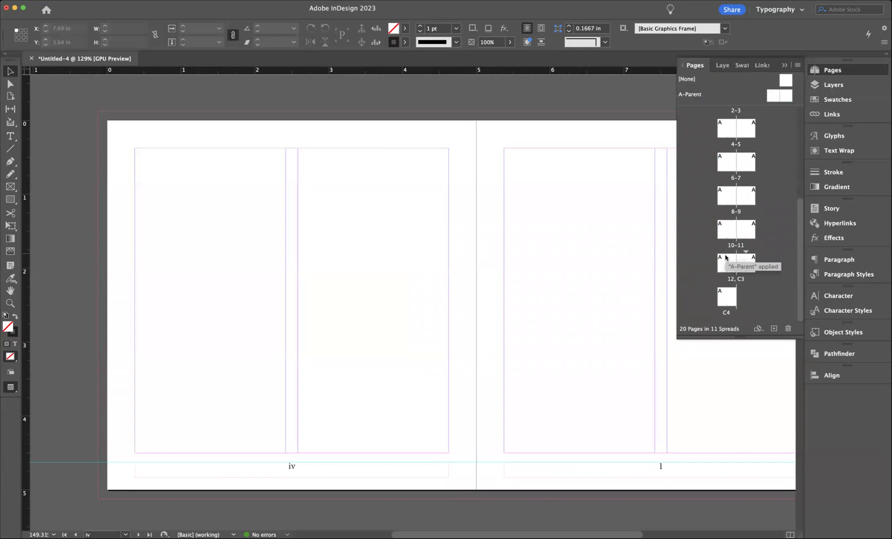
{"action": "double_click", "coordinate": [723, 265]}
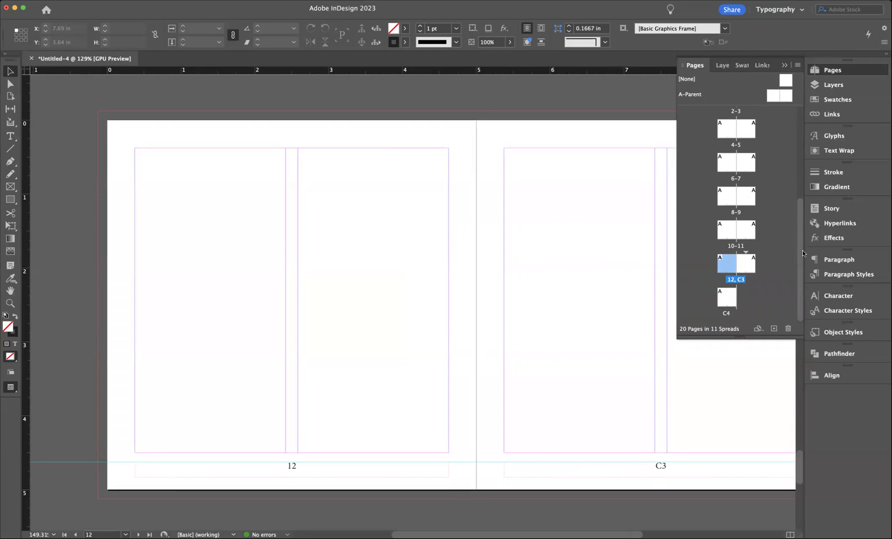
{"action": "left_click_drag", "start_coordinate": [797, 250], "coordinate": [791, 81]}
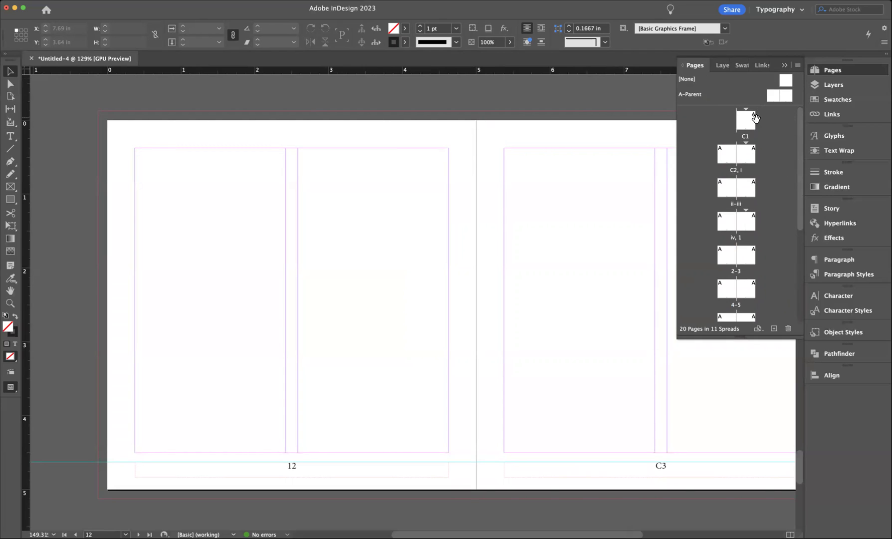
Step: Apply the [None] parent to front cover C1 and inside cover C2
{"action": "double_click", "coordinate": [739, 123]}
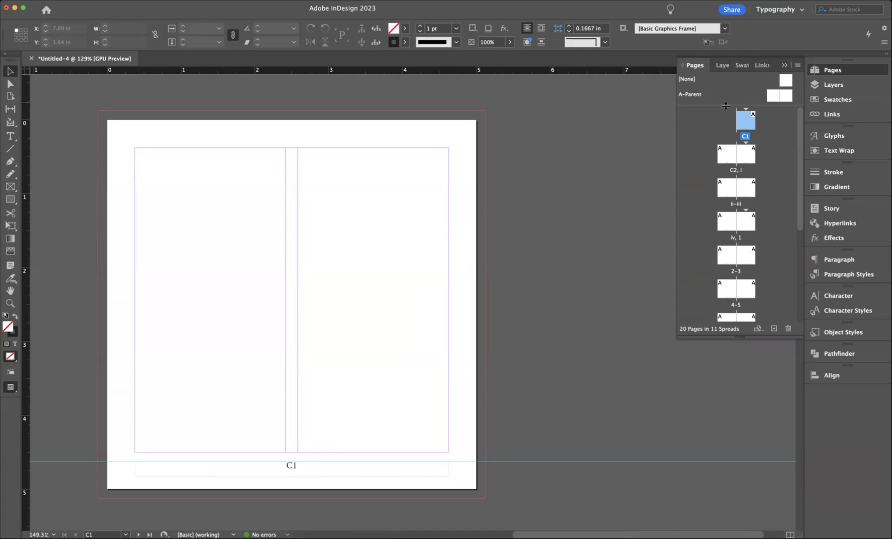
{"action": "left_click_drag", "start_coordinate": [725, 106], "coordinate": [718, 135]}
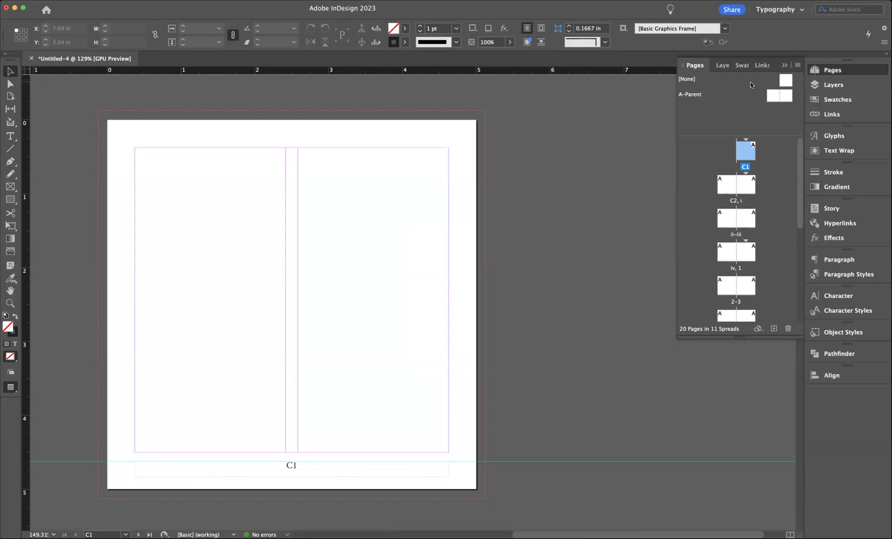
{"action": "left_click", "coordinate": [786, 83]}
{"action": "left_click_drag", "start_coordinate": [785, 78], "coordinate": [751, 152]}
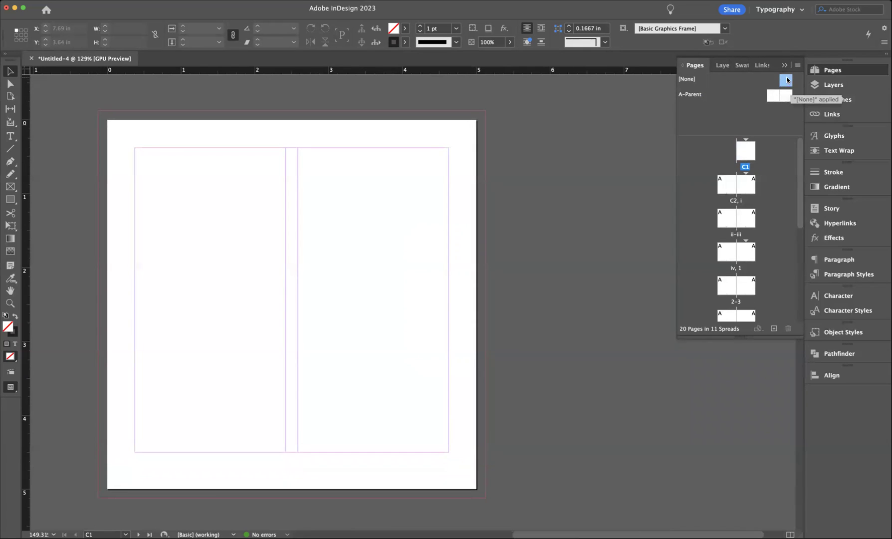
{"action": "left_click_drag", "start_coordinate": [787, 80], "coordinate": [731, 195]}
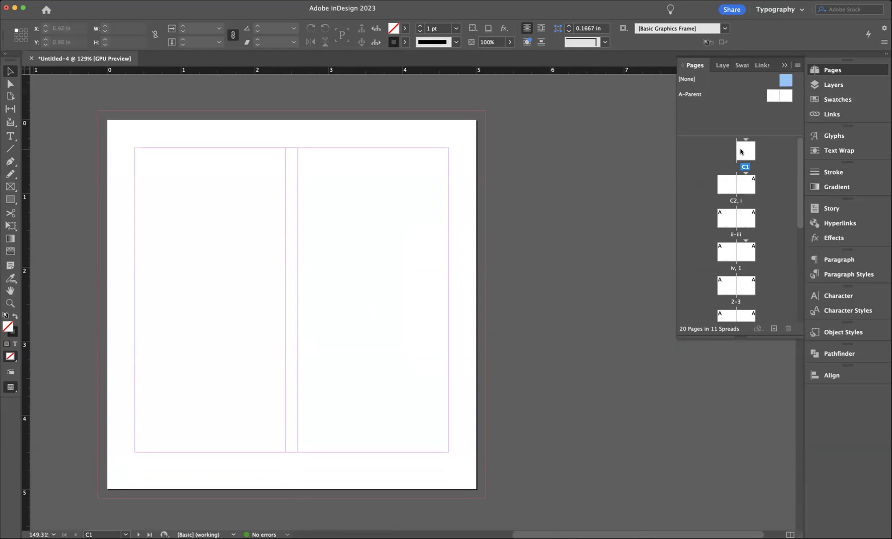
Step: Check C1 and C2, then apply [None] to covers C3 and C4 and review the 12–C3 spread
{"action": "double_click", "coordinate": [740, 152]}
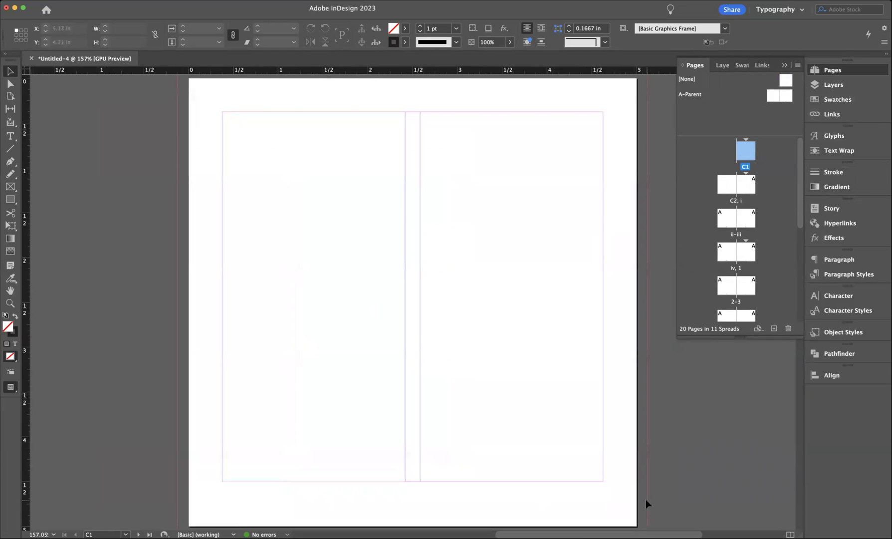
{"action": "double_click", "coordinate": [724, 184]}
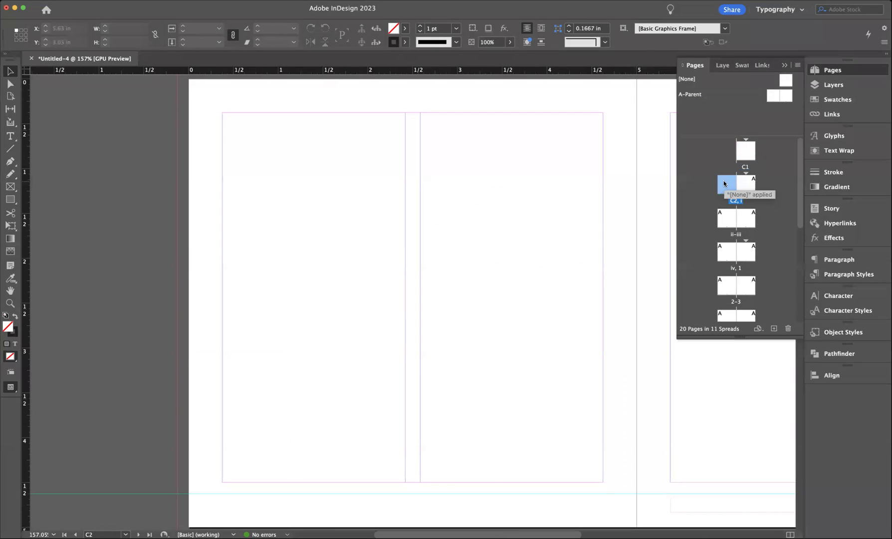
{"action": "scroll", "coordinate": [295, 436], "scroll_direction": "right", "scroll_amount": 5}
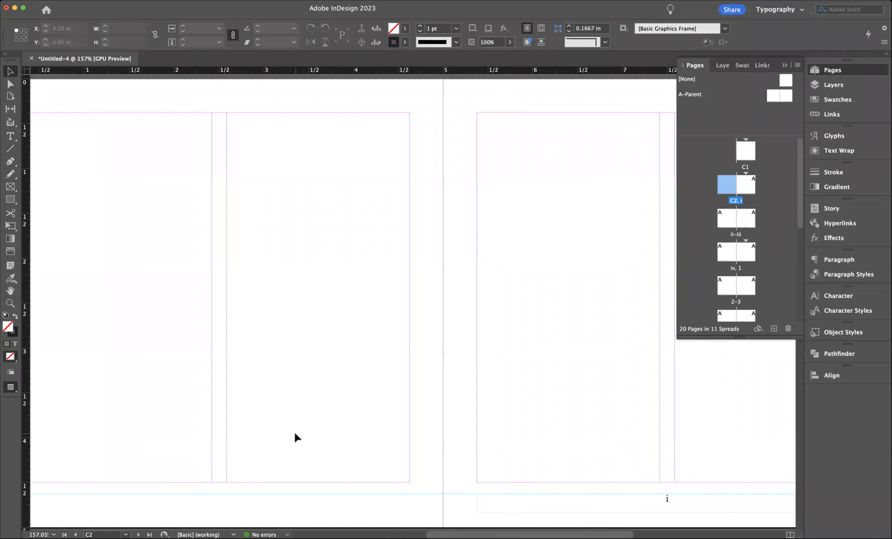
{"action": "scroll", "coordinate": [751, 269], "scroll_direction": "down", "scroll_amount": 5}
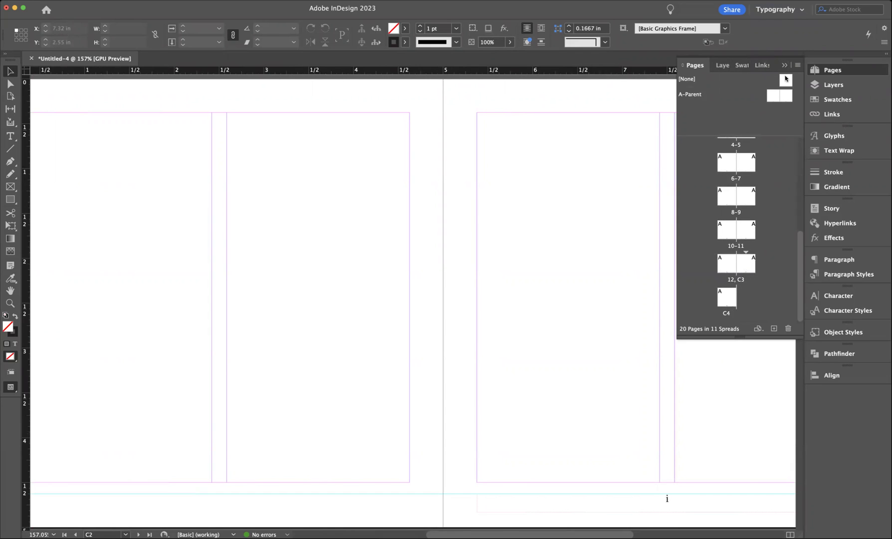
{"action": "mouse_move", "coordinate": [783, 81]}
{"action": "left_mouse_down"}
{"action": "mouse_move", "coordinate": [741, 255]}
{"action": "mouse_move", "coordinate": [752, 268]}
{"action": "left_mouse_up"}
{"action": "left_click_drag", "start_coordinate": [786, 79], "coordinate": [734, 301]}
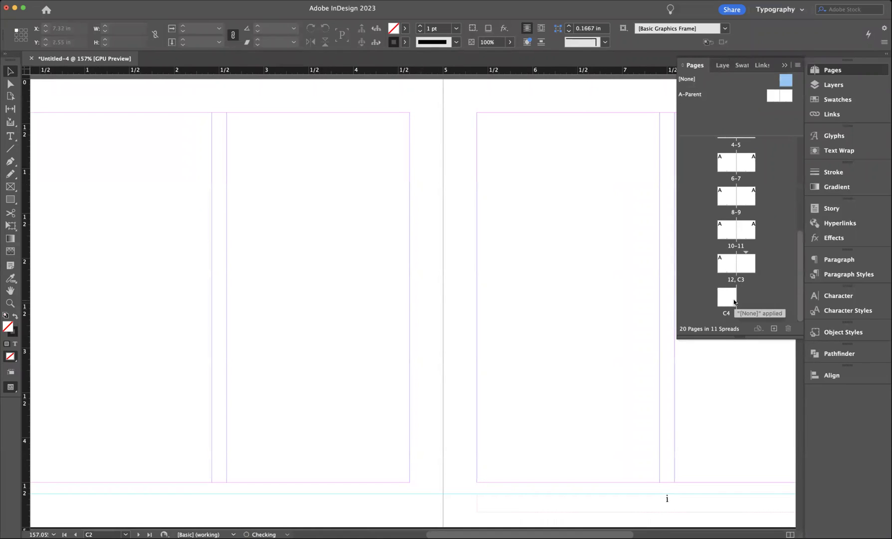
{"action": "double_click", "coordinate": [725, 265]}
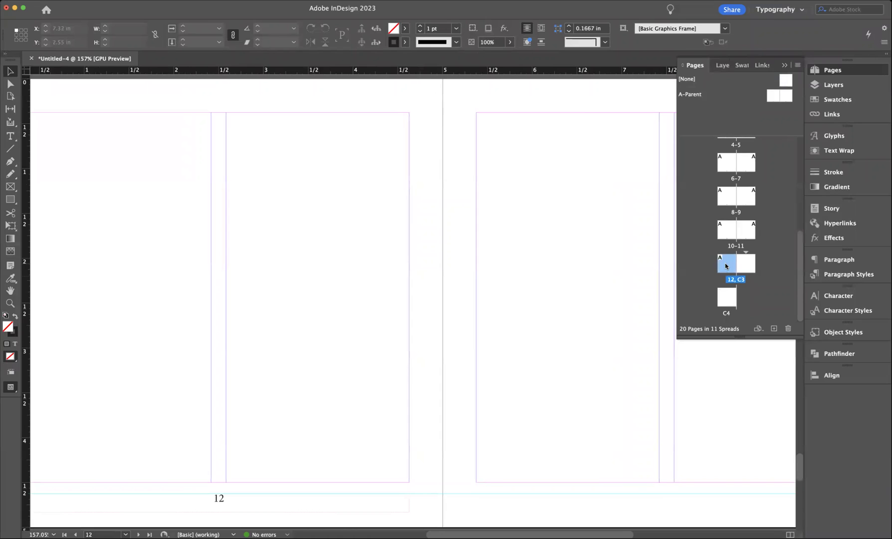
{"action": "scroll", "coordinate": [578, 310], "scroll_direction": "down", "scroll_amount": 10}
{"action": "scroll", "coordinate": [577, 311], "scroll_direction": "up", "scroll_amount": 10}
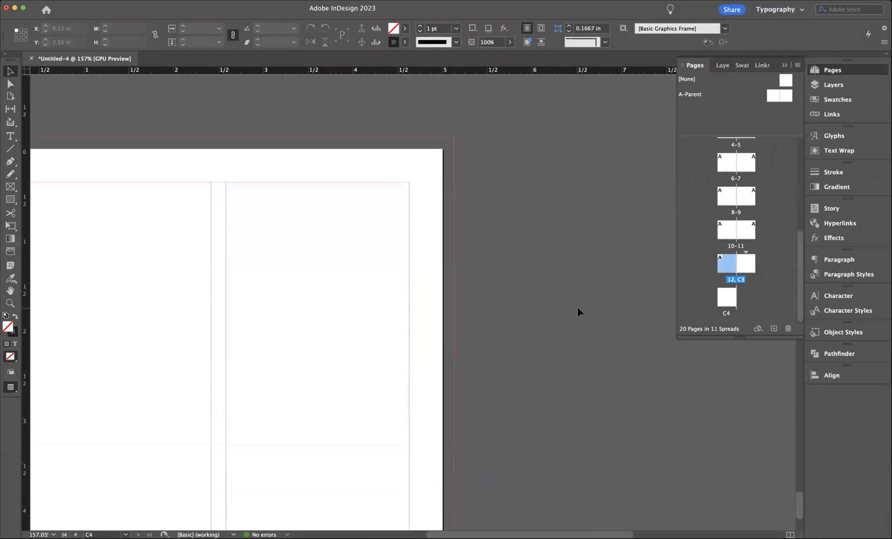
{"action": "scroll", "coordinate": [578, 311], "scroll_direction": "up", "scroll_amount": 3}
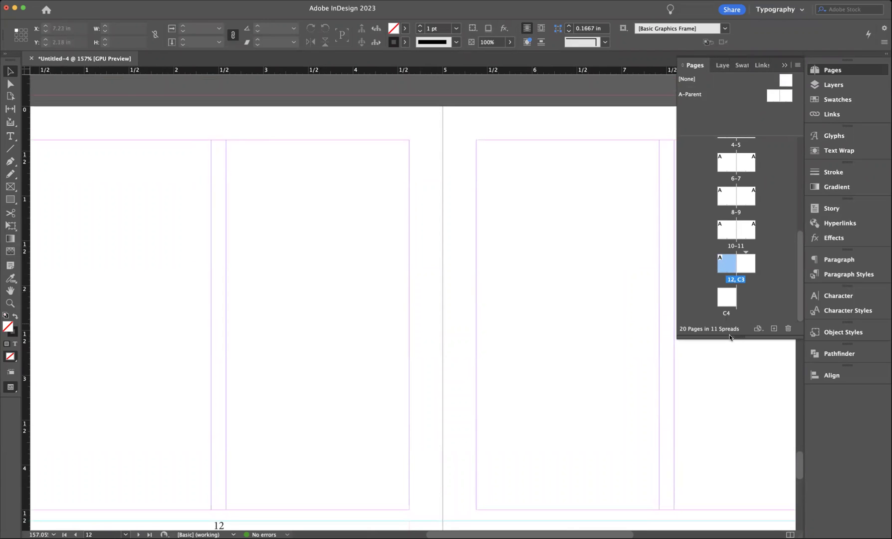
Step: Enlarge the Pages panel list and open the A-Parent spread
{"action": "left_click_drag", "start_coordinate": [739, 336], "coordinate": [728, 527]}
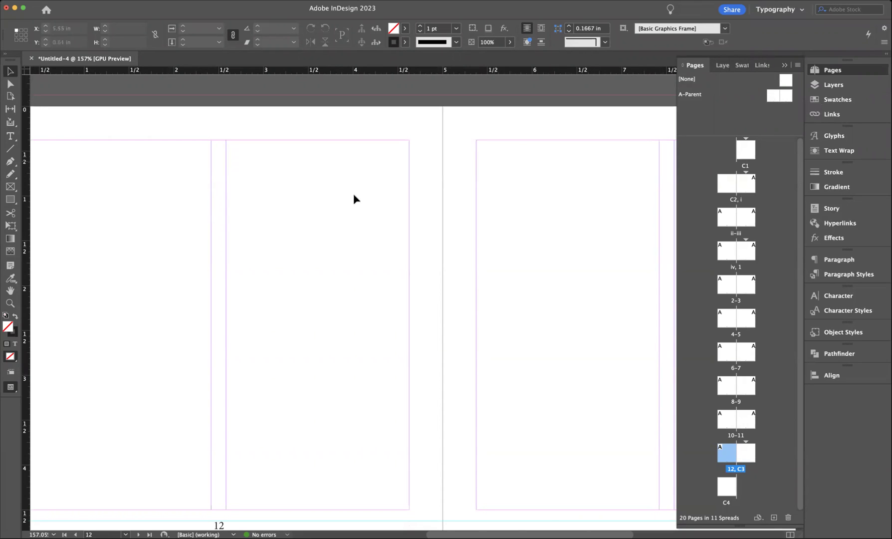
{"action": "scroll", "coordinate": [315, 247], "scroll_direction": "left", "scroll_amount": 1}
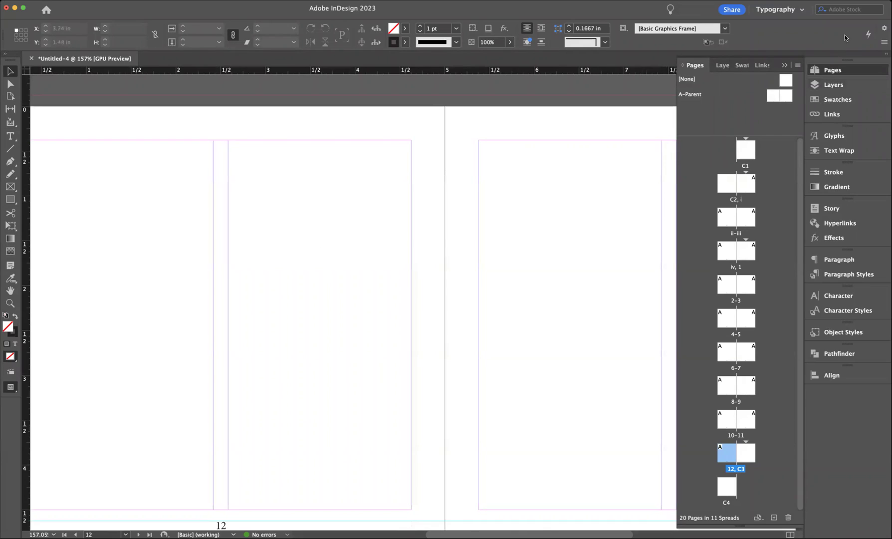
{"action": "double_click", "coordinate": [772, 96]}
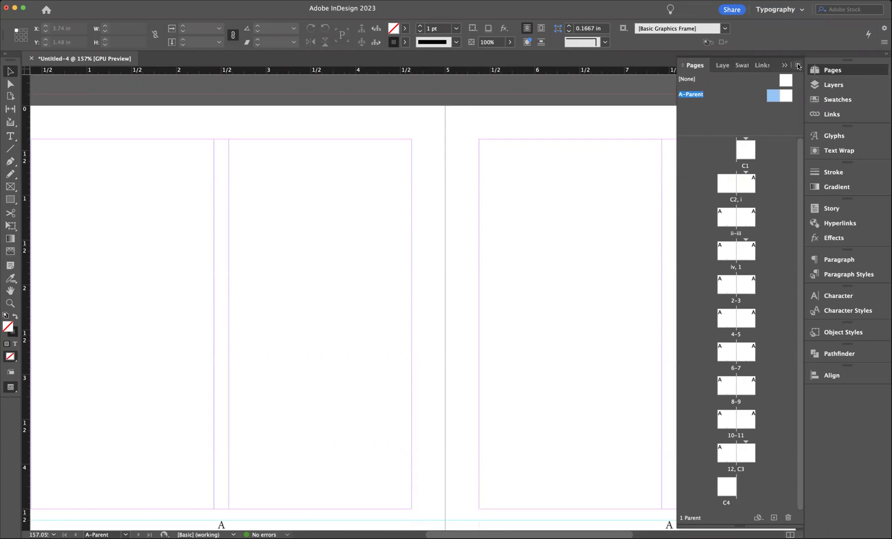
Step: Create a two-page 5 × 5 in B-Parent based on [None] and open it
{"action": "left_click", "coordinate": [797, 65]}
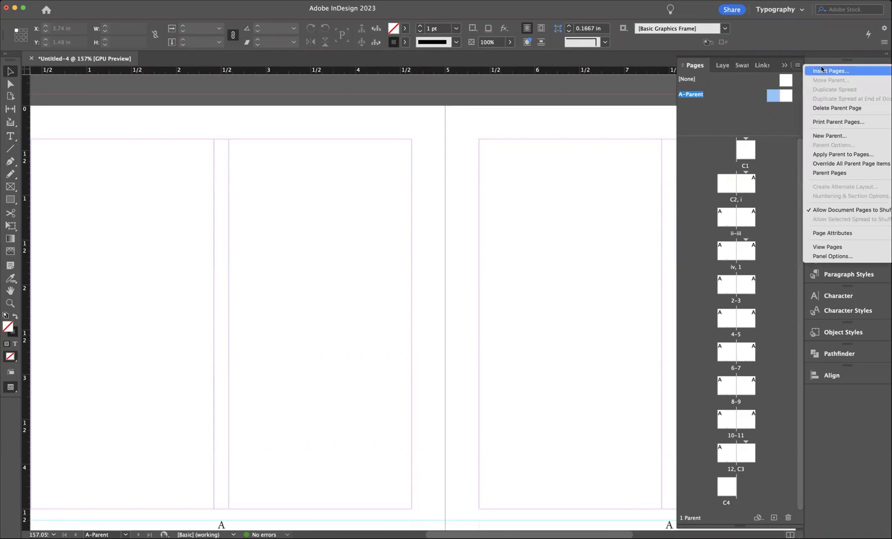
{"action": "left_click", "coordinate": [830, 136]}
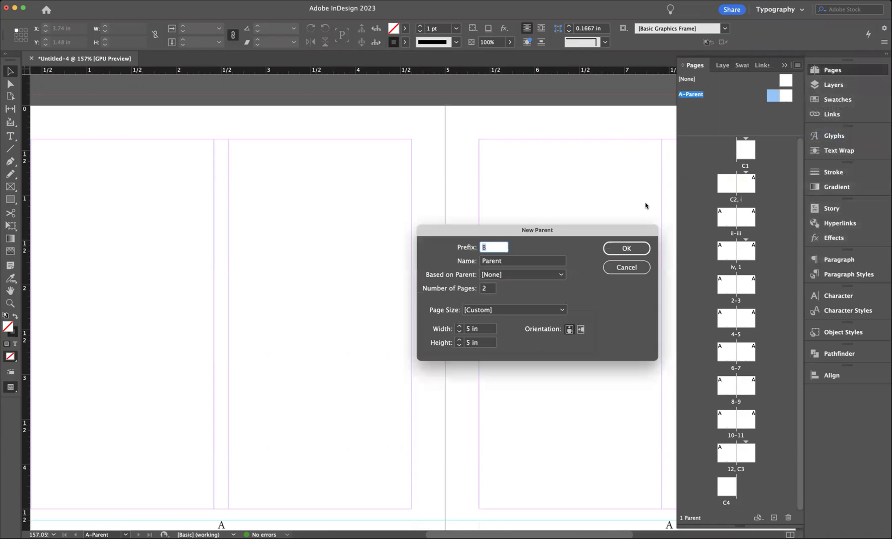
{"action": "left_click", "coordinate": [624, 248]}
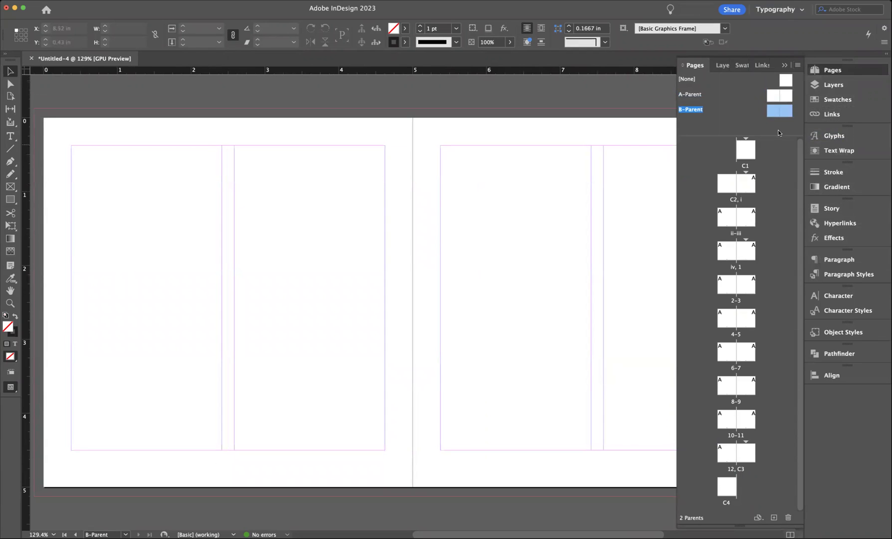
{"action": "double_click", "coordinate": [774, 110]}
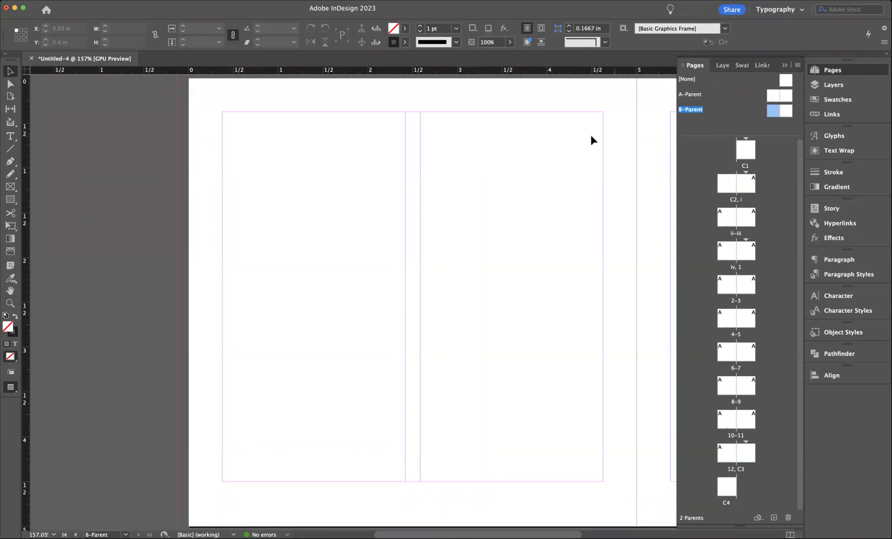
Step: Turn off View > Grids & Guides > Lock Column Guides
{"action": "scroll", "coordinate": [562, 140], "scroll_direction": "right", "scroll_amount": 3}
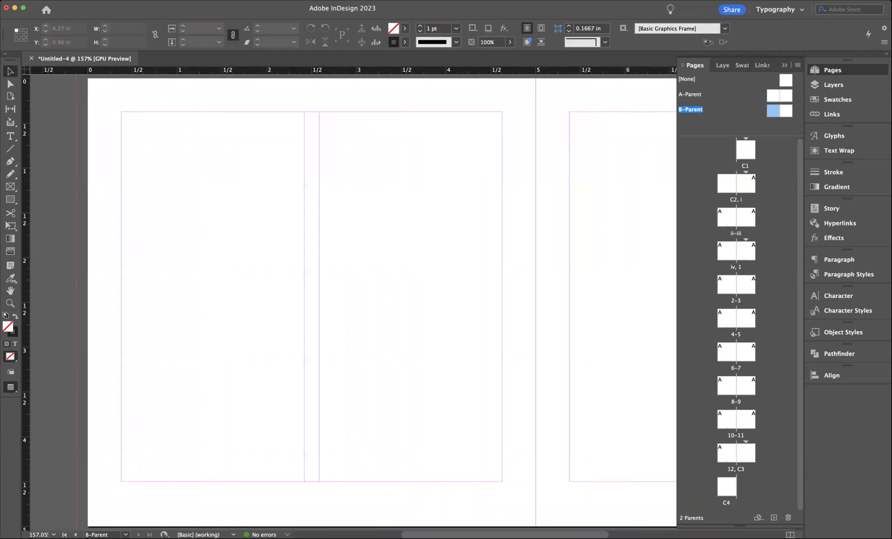
{"action": "left_click", "coordinate": [189, 0]}
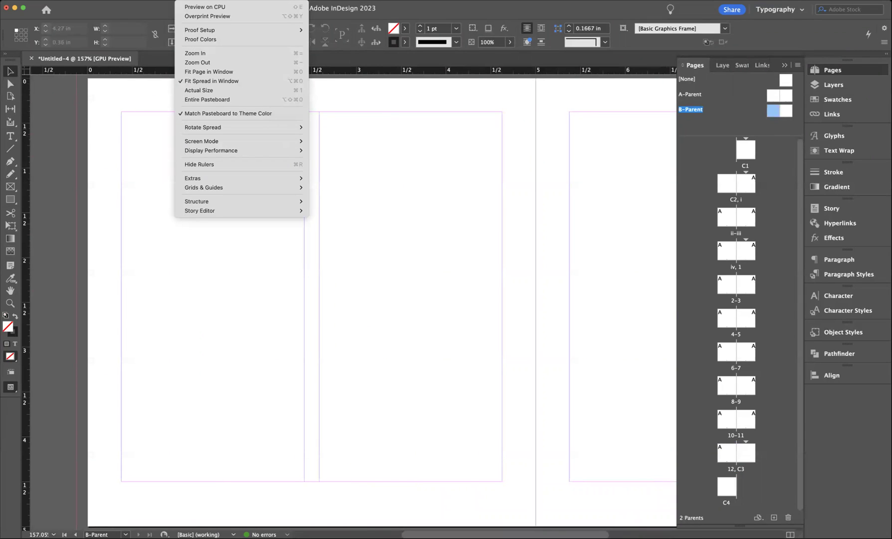
{"action": "mouse_move", "coordinate": [243, 187]}
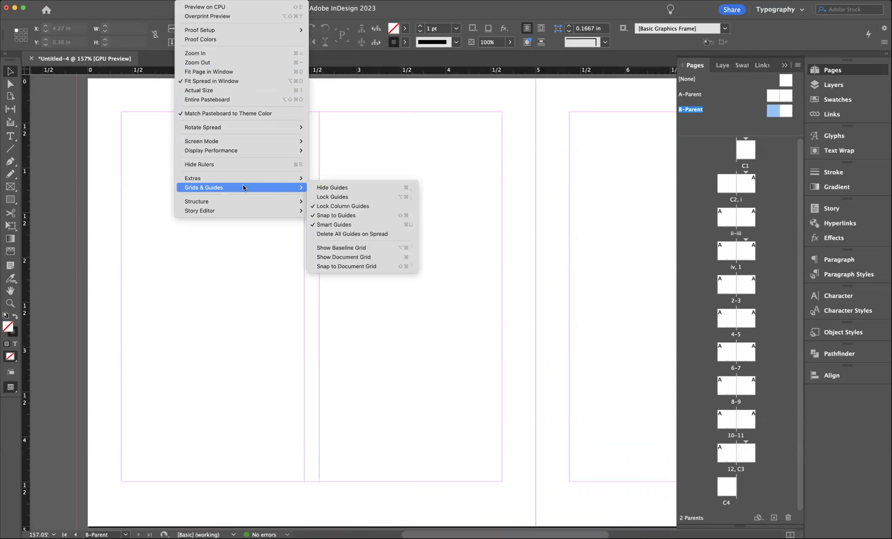
{"action": "left_click", "coordinate": [313, 207]}
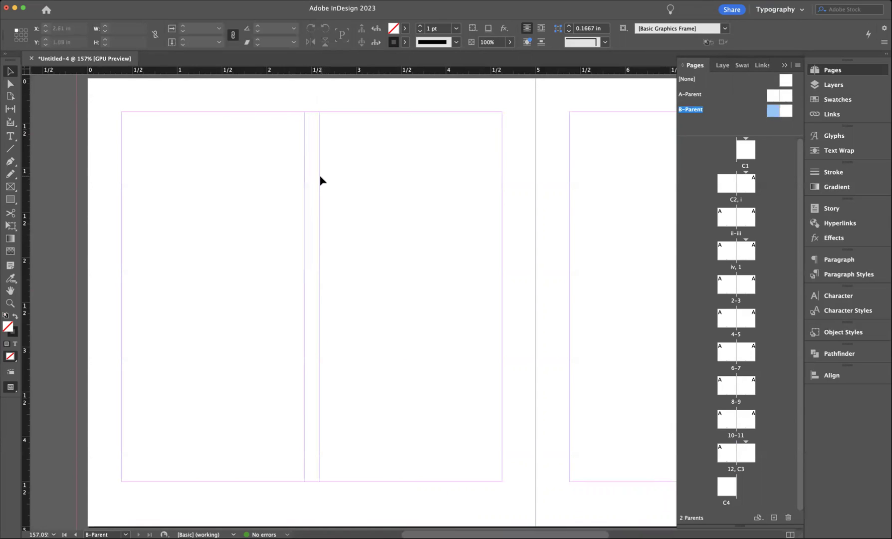
Step: Move the left page's column gutter left, making its outer column narrow
{"action": "left_click_drag", "start_coordinate": [319, 182], "coordinate": [238, 182]}
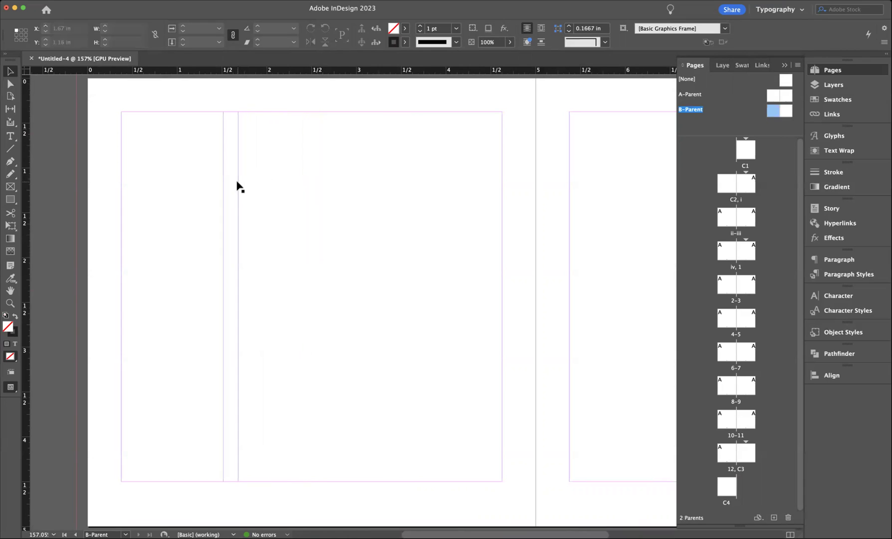
{"action": "scroll", "coordinate": [235, 183], "scroll_direction": "down", "scroll_amount": 1}
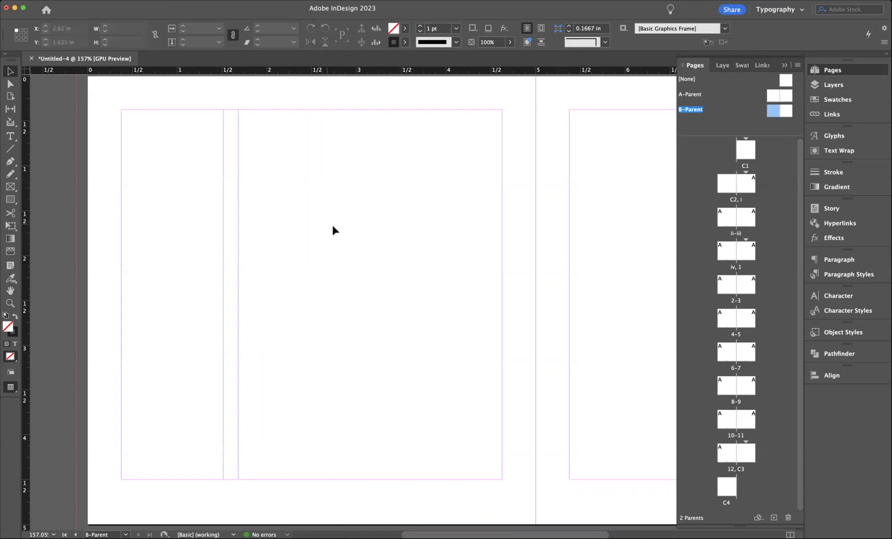
{"action": "scroll", "coordinate": [334, 231], "scroll_direction": "right", "scroll_amount": 5}
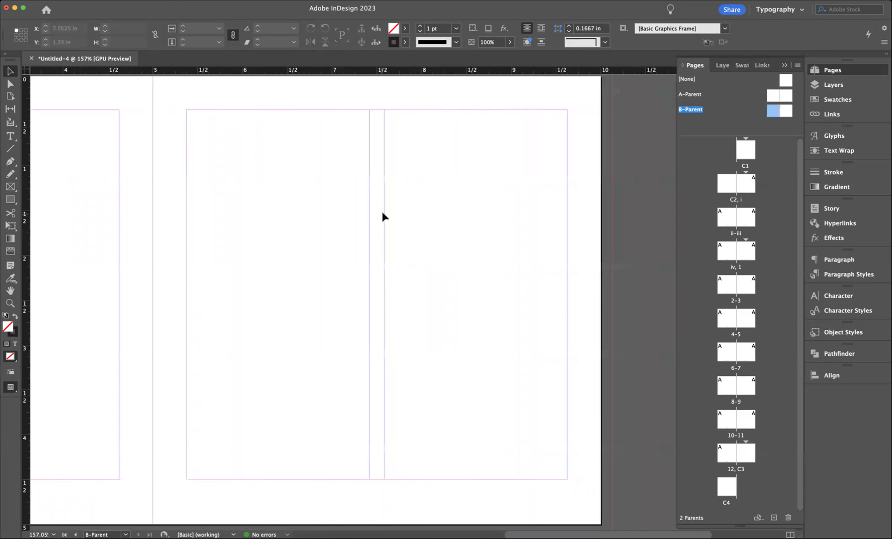
{"action": "scroll", "coordinate": [125, 221], "scroll_direction": "left", "scroll_amount": 5}
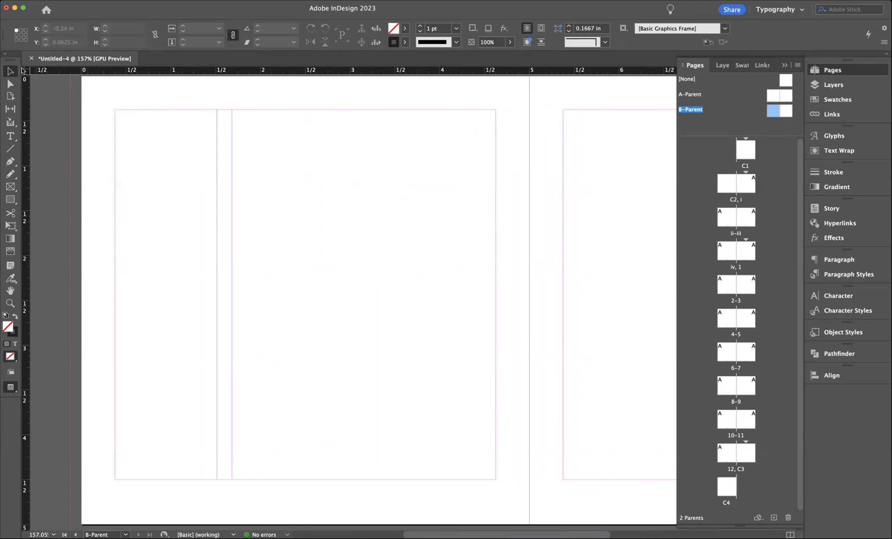
Step: Reset the ruler zero point and shift the right page's column split toward the outside edge
{"action": "left_click_drag", "start_coordinate": [26, 71], "coordinate": [526, 91]}
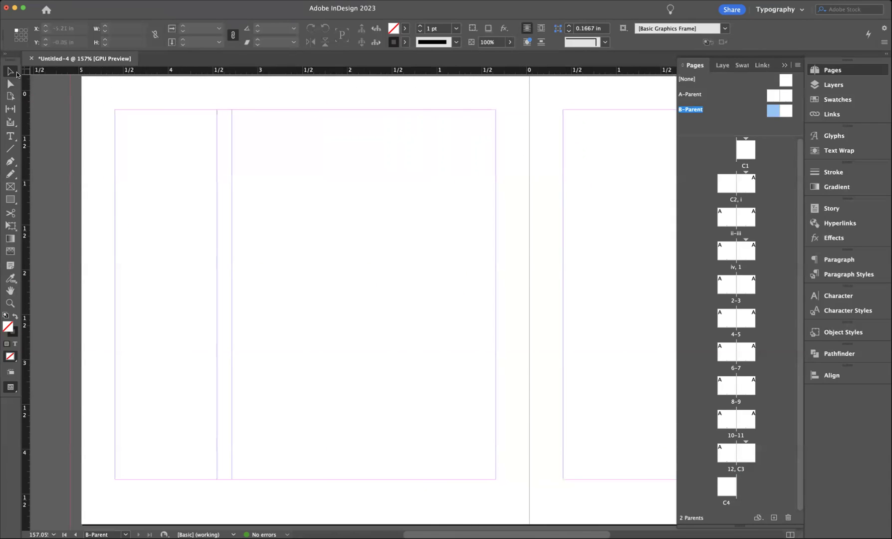
{"action": "left_click_drag", "start_coordinate": [27, 73], "coordinate": [528, 110]}
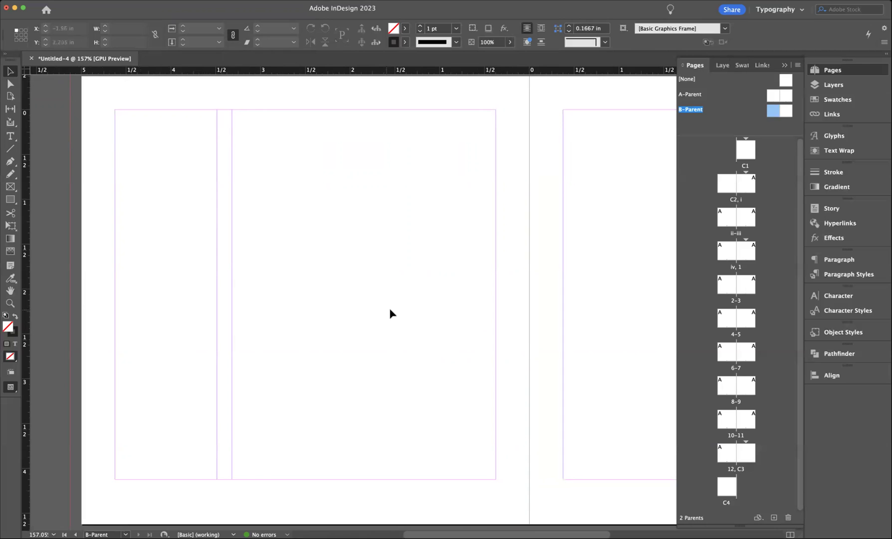
{"action": "scroll", "coordinate": [389, 313], "scroll_direction": "right", "scroll_amount": 6}
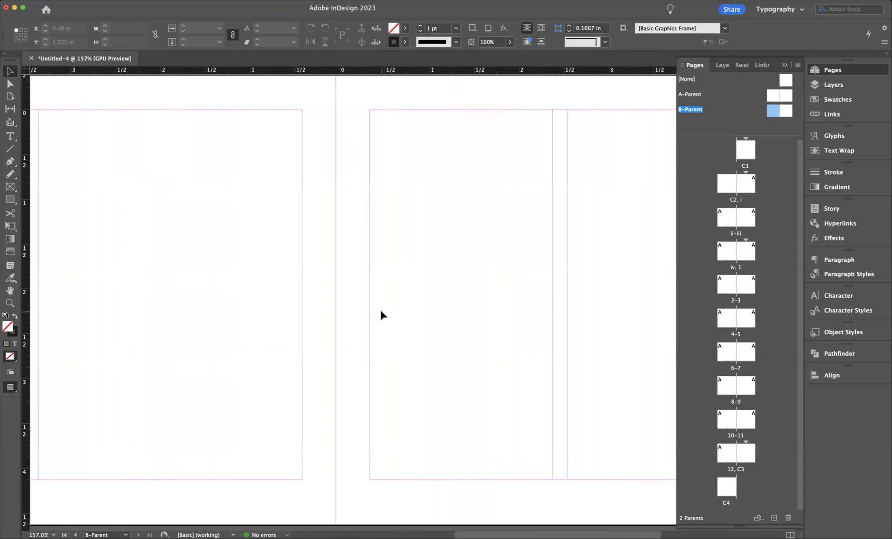
{"action": "scroll", "coordinate": [374, 316], "scroll_direction": "right", "scroll_amount": 4}
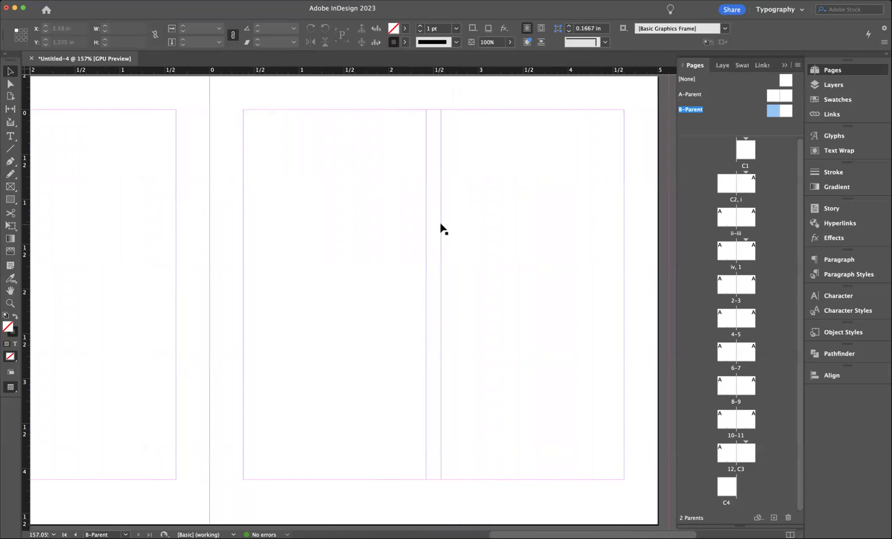
{"action": "left_click_drag", "start_coordinate": [441, 227], "coordinate": [523, 224]}
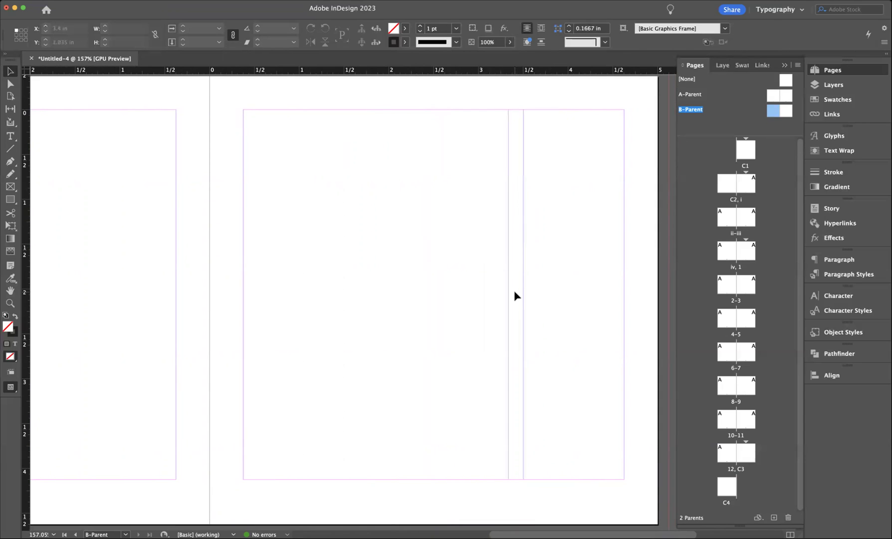
{"action": "scroll", "coordinate": [344, 329], "scroll_direction": "left", "scroll_amount": 4}
{"action": "scroll", "coordinate": [344, 329], "scroll_direction": "up", "scroll_amount": 2}
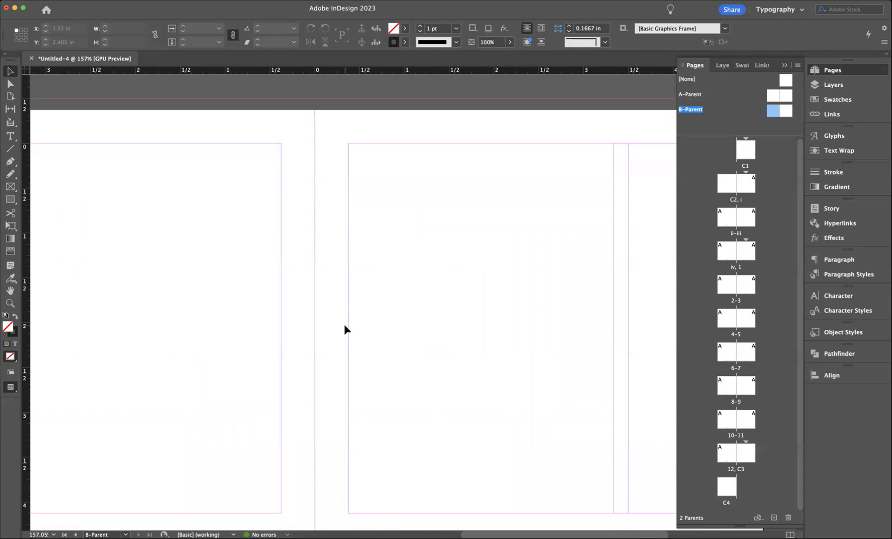
{"action": "scroll", "coordinate": [344, 329], "scroll_direction": "down", "scroll_amount": 1}
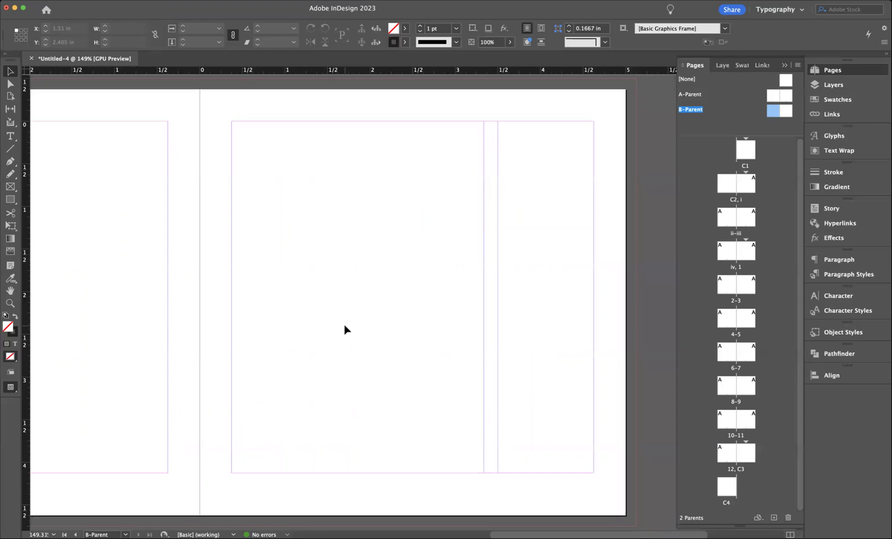
{"action": "scroll", "coordinate": [345, 328], "scroll_direction": "down", "scroll_amount": 2}
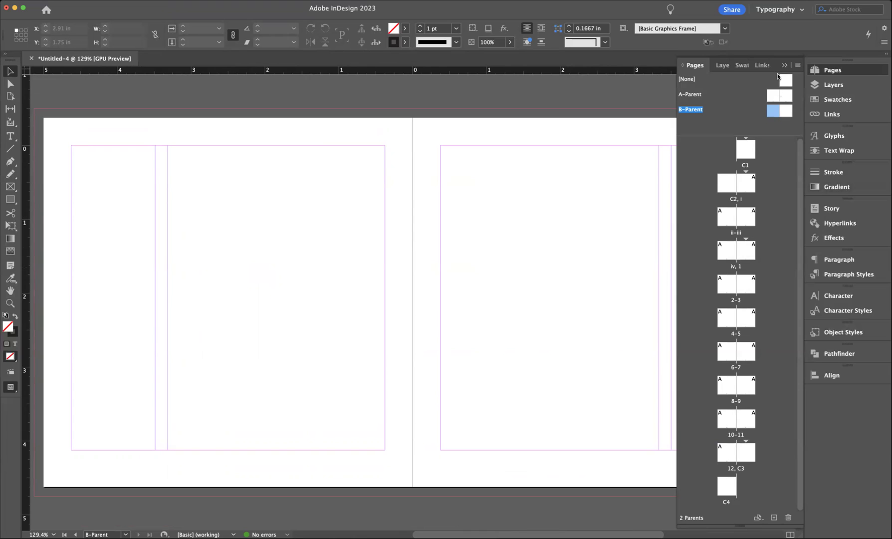
Step: Select the B-Parent spread and switch Lock Column Guides back on
{"action": "left_click", "coordinate": [746, 114]}
{"action": "left_click", "coordinate": [188, 0]}
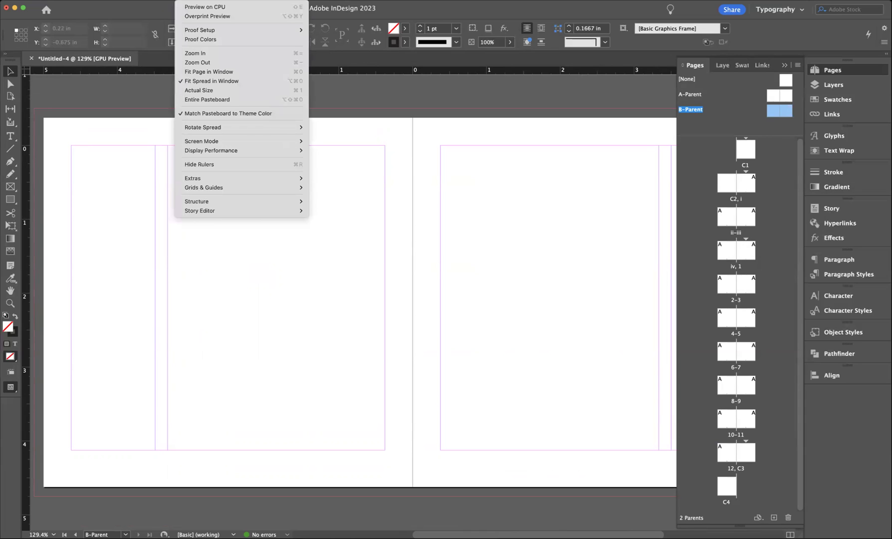
{"action": "mouse_move", "coordinate": [228, 187]}
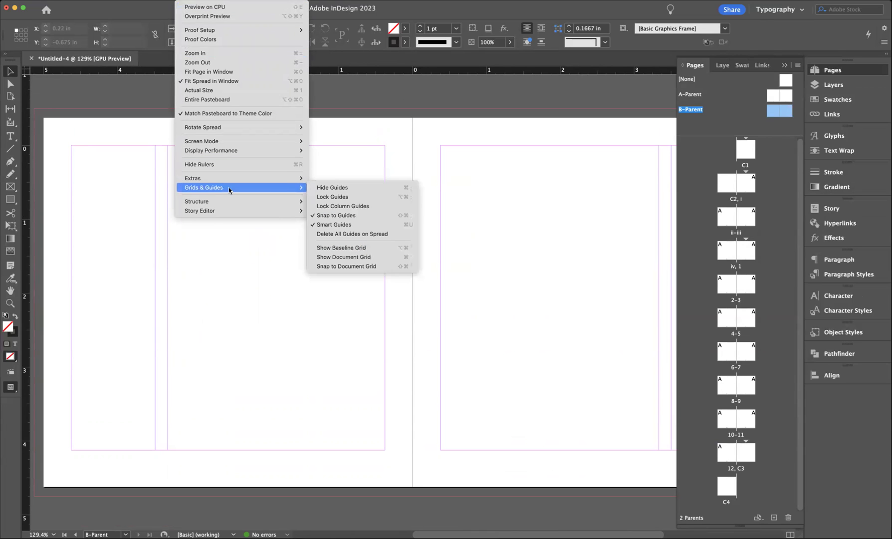
{"action": "left_click", "coordinate": [339, 208]}
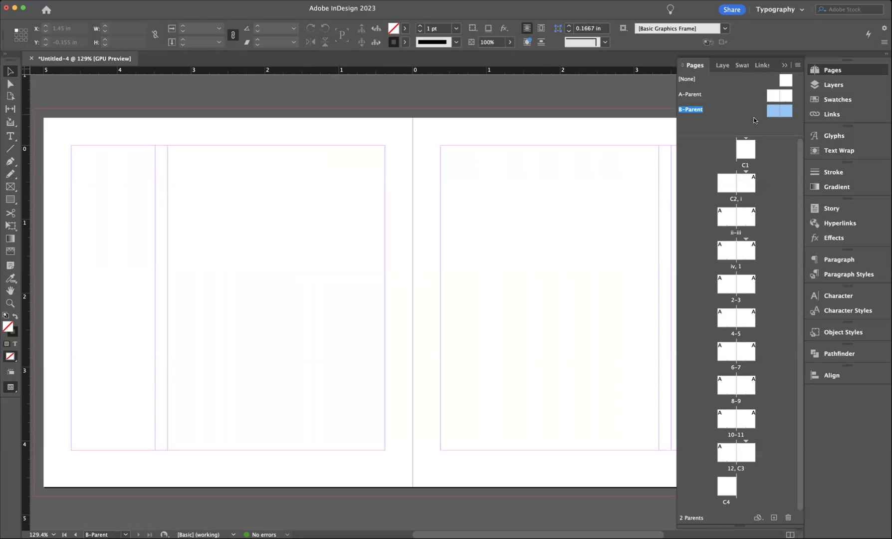
Step: Apply B-Parent's right page to page 1, giving it wide inner and narrow outer columns
{"action": "left_click", "coordinate": [786, 110]}
{"action": "left_click_drag", "start_coordinate": [786, 109], "coordinate": [724, 250]}
{"action": "scroll", "coordinate": [404, 242], "scroll_direction": "right", "scroll_amount": 5}
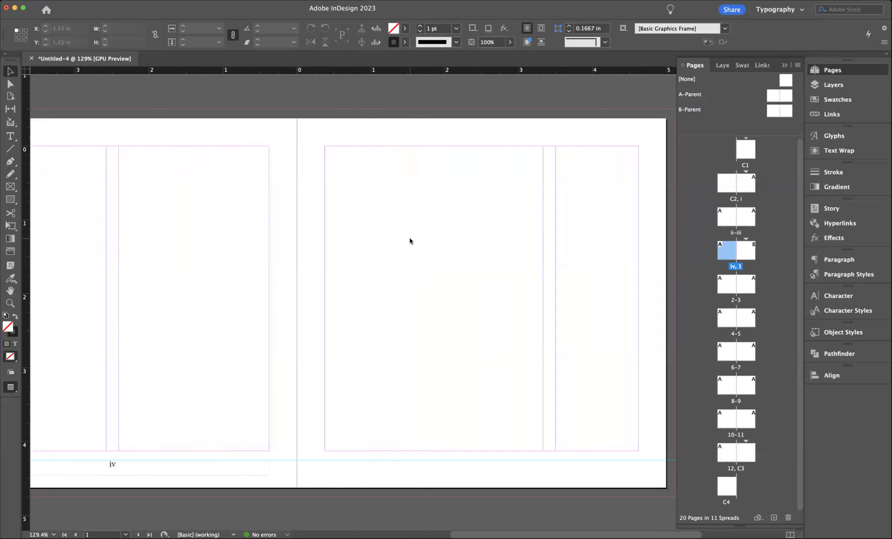
{"action": "scroll", "coordinate": [410, 241], "scroll_direction": "left", "scroll_amount": 3}
{"action": "scroll", "coordinate": [407, 239], "scroll_direction": "left", "scroll_amount": 1}
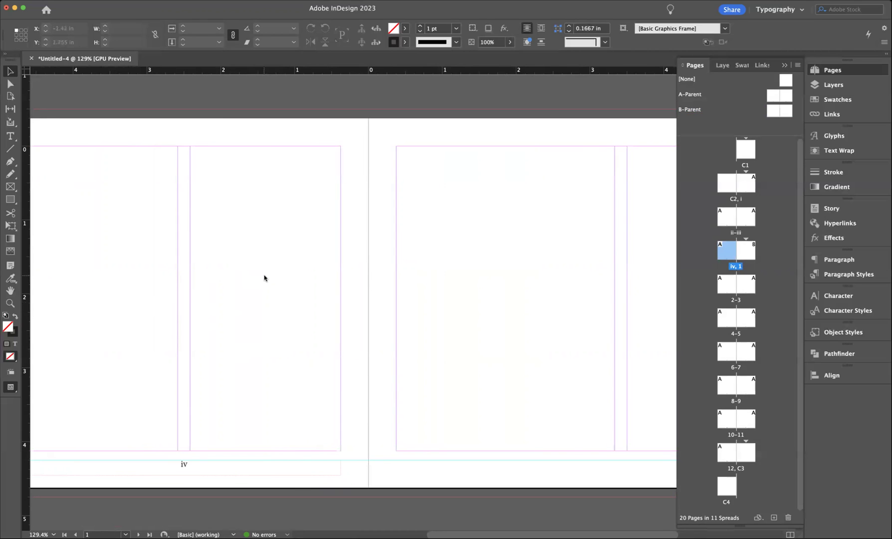
{"action": "scroll", "coordinate": [280, 274], "scroll_direction": "right", "scroll_amount": 1}
{"action": "scroll", "coordinate": [281, 274], "scroll_direction": "left", "scroll_amount": 1}
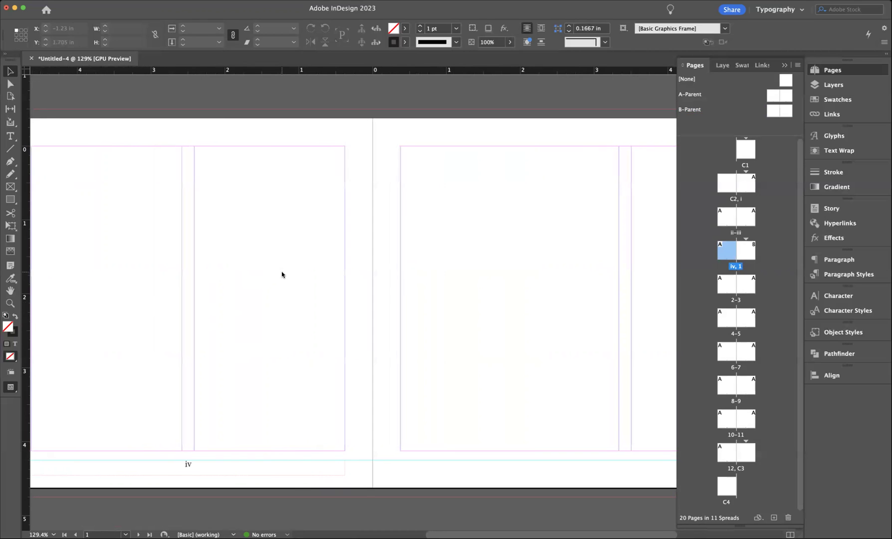
{"action": "scroll", "coordinate": [282, 275], "scroll_direction": "right", "scroll_amount": 10}
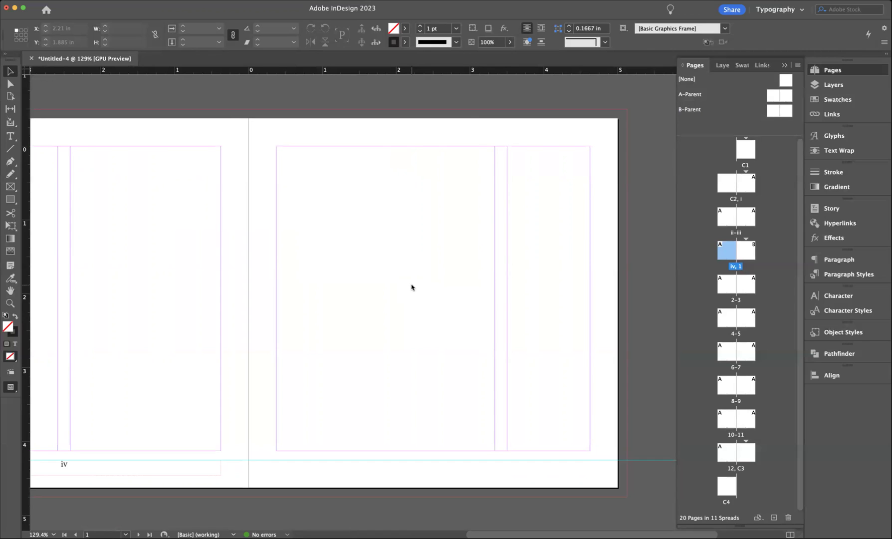
Step: Add a C-Parent spread of two 5 × 5 in pages with prefix C, based on [None]
{"action": "left_click", "coordinate": [797, 67]}
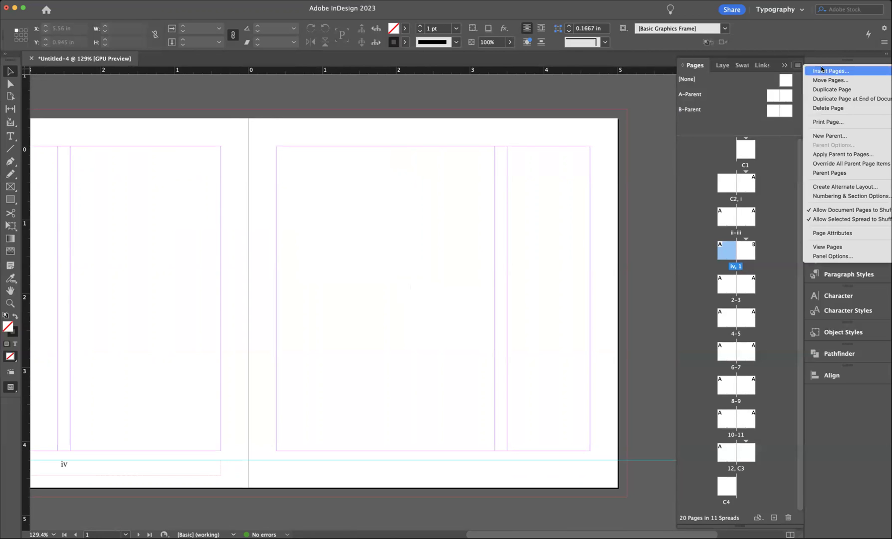
{"action": "left_click", "coordinate": [823, 136]}
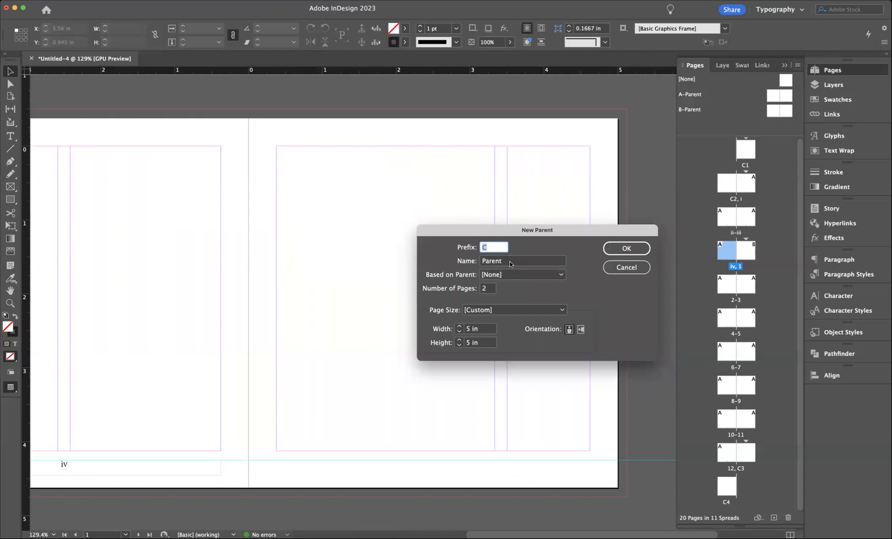
{"action": "left_click", "coordinate": [627, 248]}
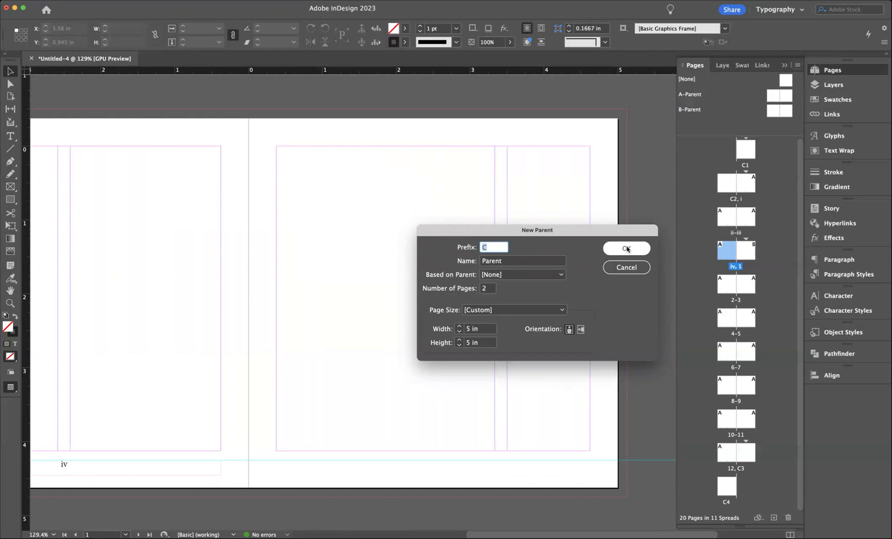
{"action": "left_click", "coordinate": [626, 247]}
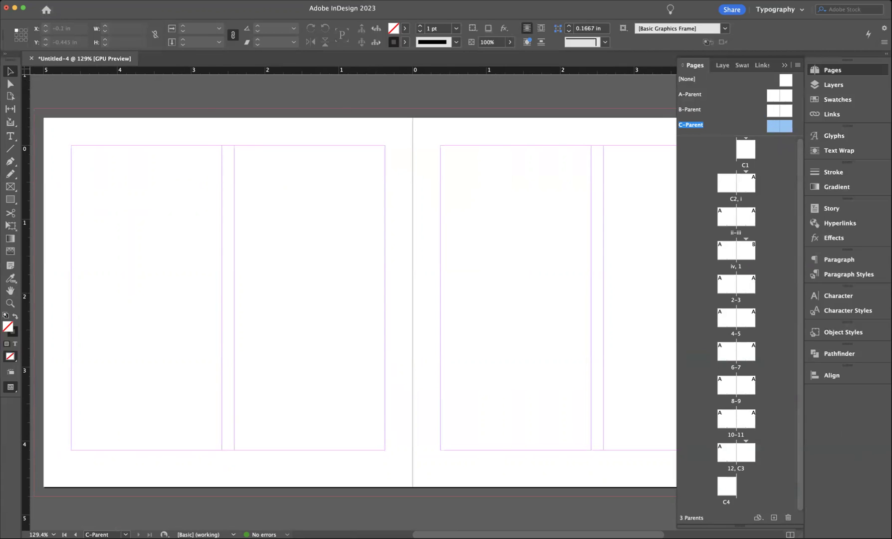
Step: Set C-Parent to 1 column in Margins and Columns, keeping the 0.375 in margins
{"action": "left_click", "coordinate": [100, 1]}
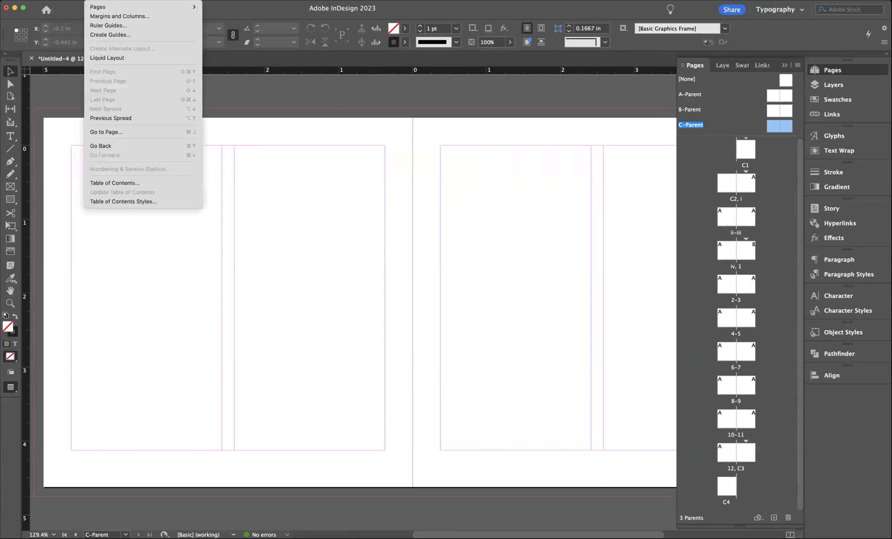
{"action": "left_click", "coordinate": [116, 17]}
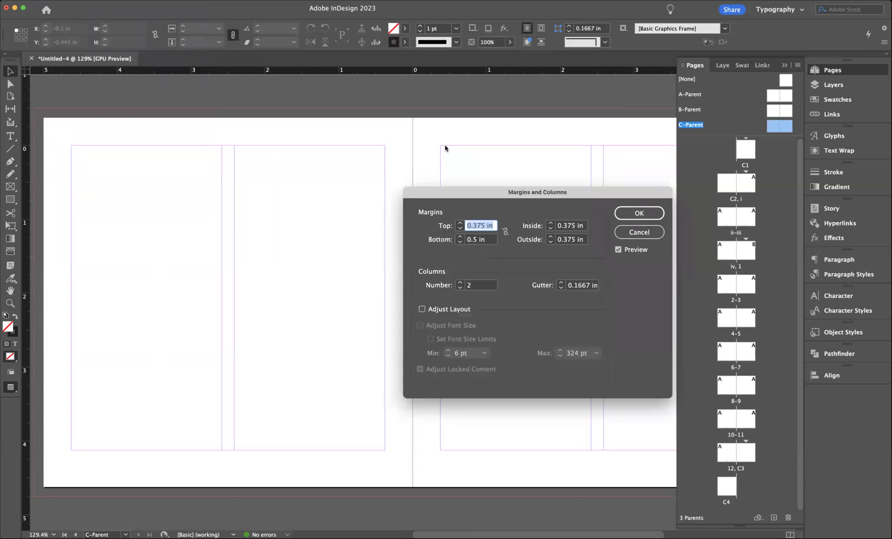
{"action": "left_click", "coordinate": [460, 288]}
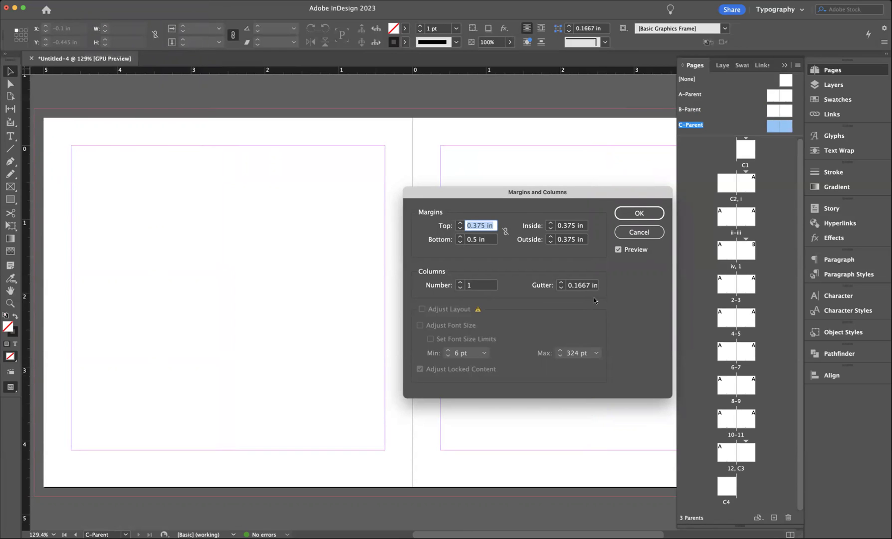
{"action": "left_click", "coordinate": [636, 215]}
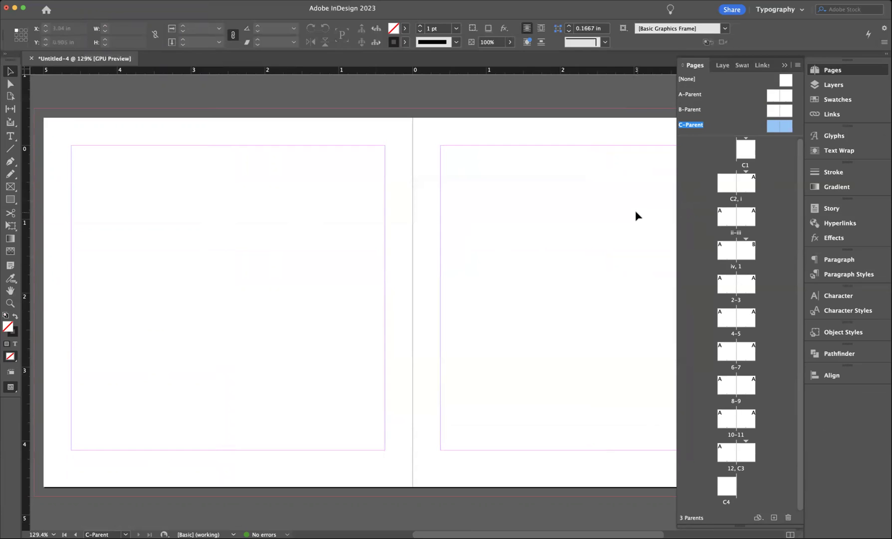
{"action": "scroll", "coordinate": [628, 215], "scroll_direction": "right", "scroll_amount": 3}
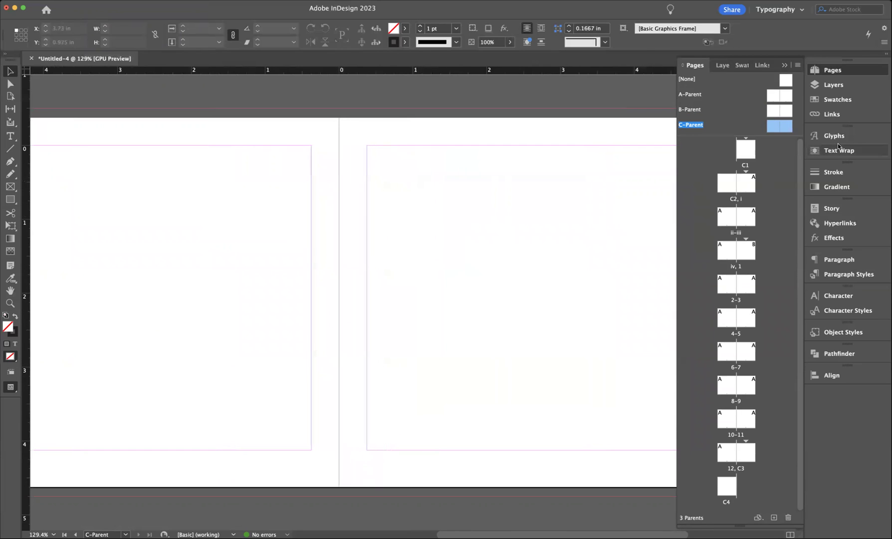
{"action": "scroll", "coordinate": [555, 181], "scroll_direction": "right", "scroll_amount": 3}
{"action": "scroll", "coordinate": [559, 182], "scroll_direction": "left", "scroll_amount": 1}
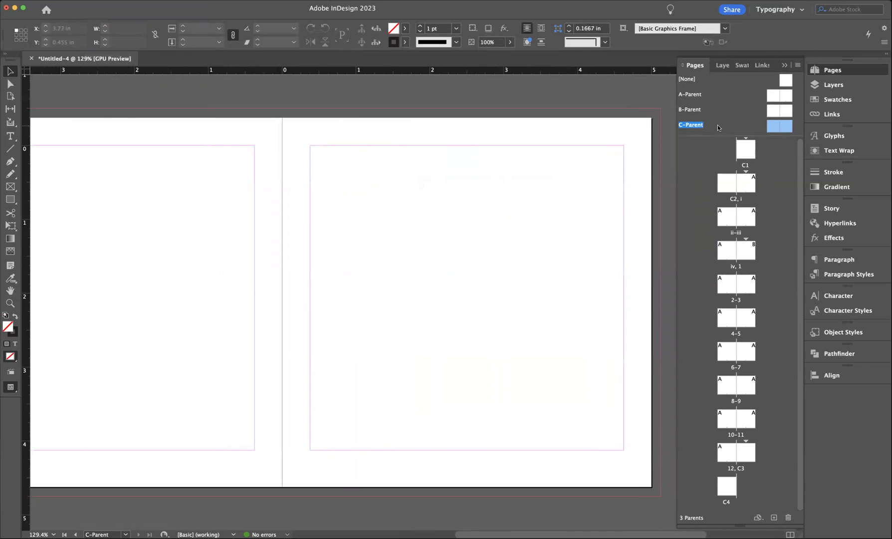
Step: Apply C-Parent's right page to page i of the C2, i spread and display that spread
{"action": "left_click", "coordinate": [783, 147]}
{"action": "mouse_move", "coordinate": [786, 129]}
{"action": "left_mouse_down"}
{"action": "mouse_move", "coordinate": [787, 141]}
{"action": "mouse_move", "coordinate": [747, 192]}
{"action": "left_mouse_up"}
{"action": "double_click", "coordinate": [744, 184]}
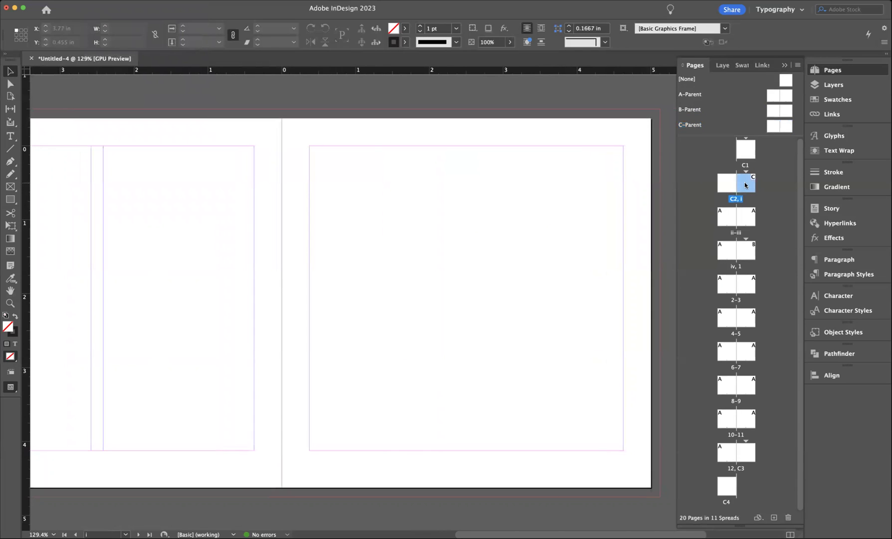